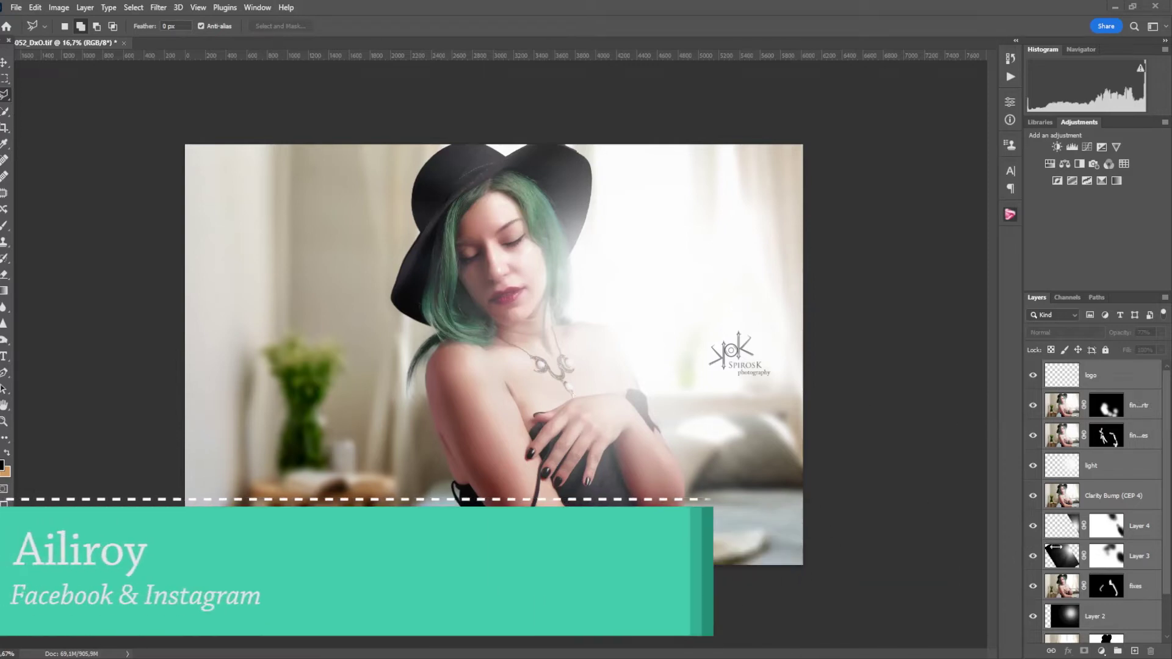
- Show only the Background photo and outline the image's right side with a polygon selection
{"action": "scroll", "coordinate": [1115, 610], "scroll_direction": "down", "scroll_amount": 1}
{"action": "left_click", "coordinate": [1032, 628], "text": "alt"}
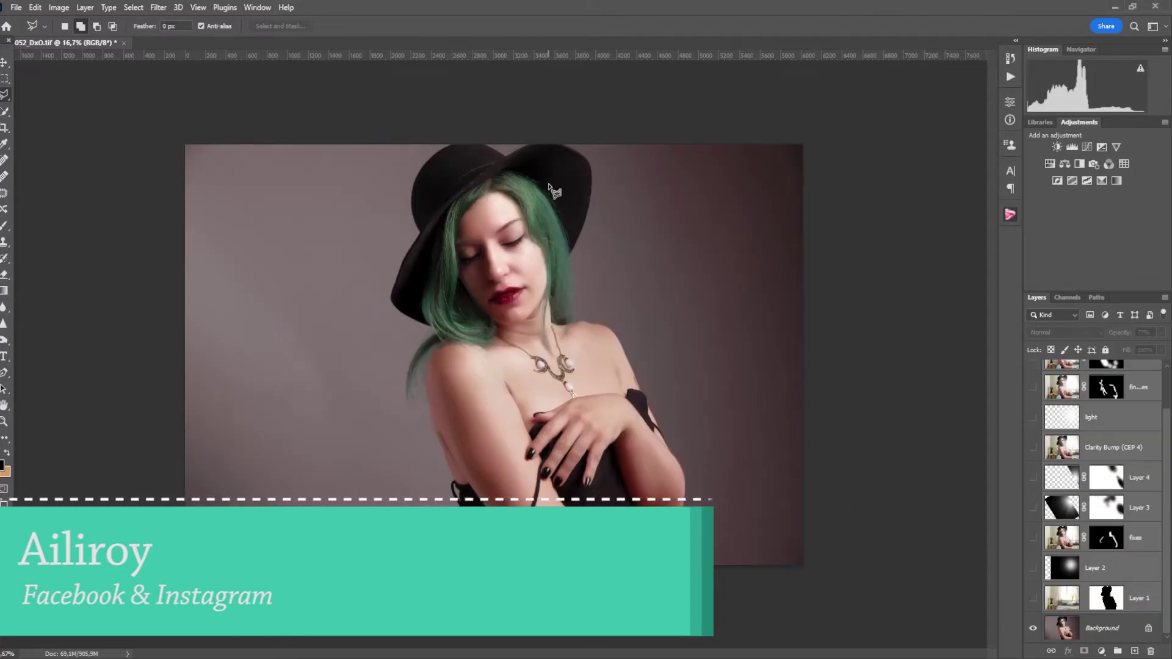
{"action": "left_click", "coordinate": [525, 147]}
{"action": "left_click", "coordinate": [653, 583]}
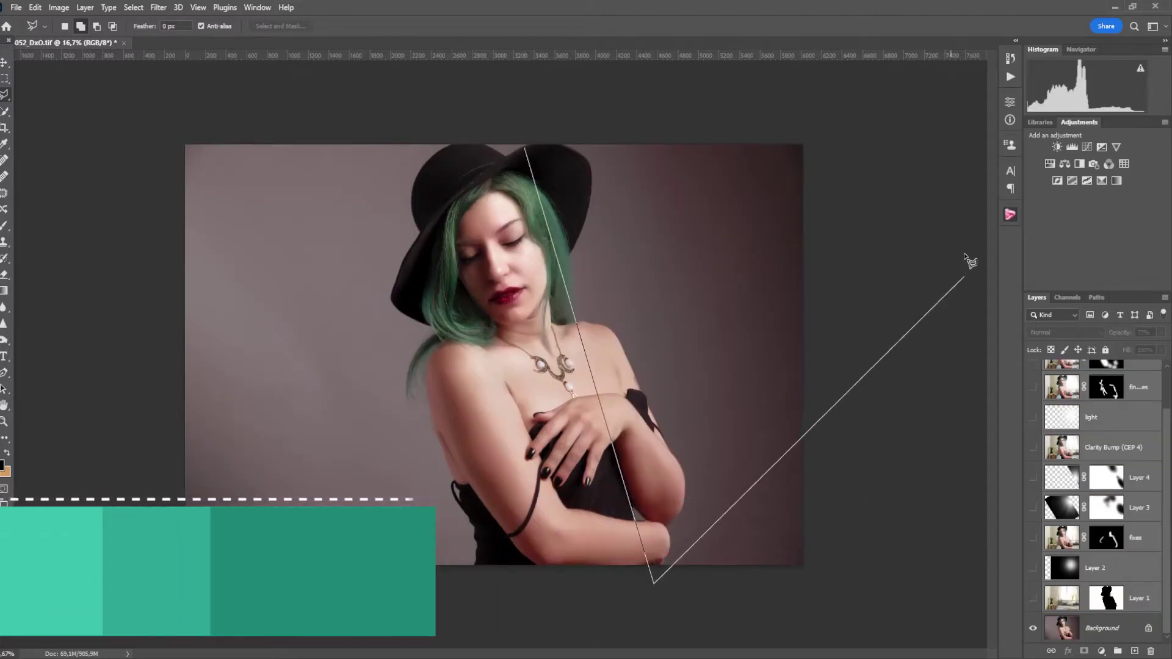
{"action": "left_click", "coordinate": [946, 210]}
{"action": "left_click", "coordinate": [866, 86]}
{"action": "left_click", "coordinate": [526, 146]}
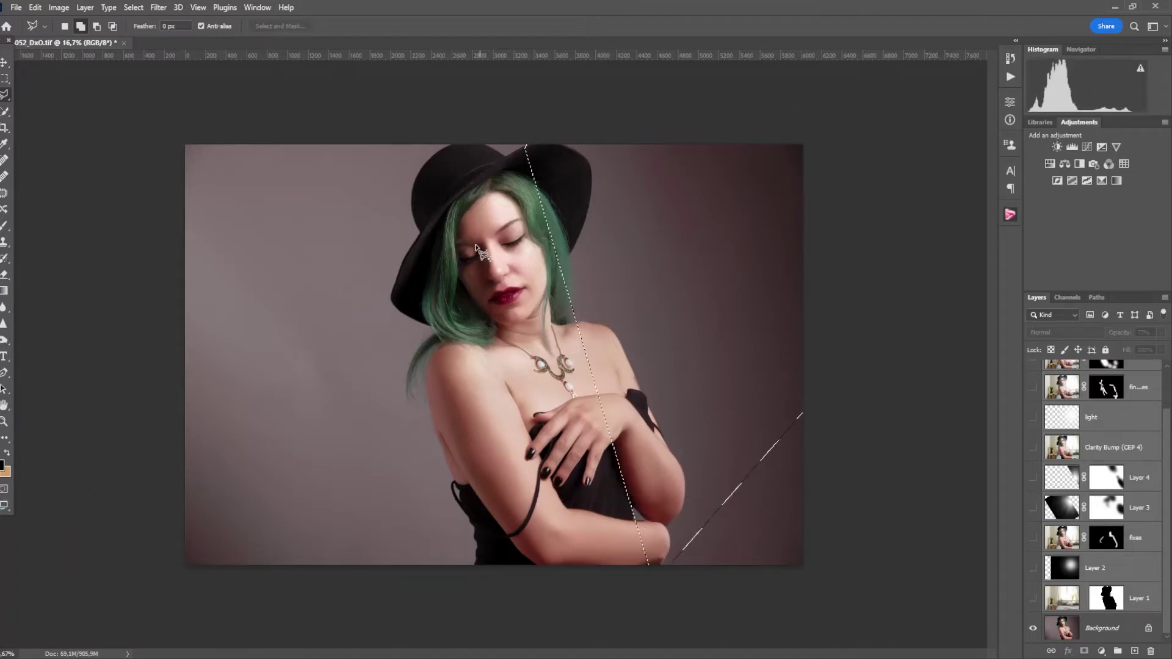
- Draw polygon selections around the lips area and over the left backdrop
{"action": "left_click", "coordinate": [486, 316]}
{"action": "left_click", "coordinate": [447, 267]}
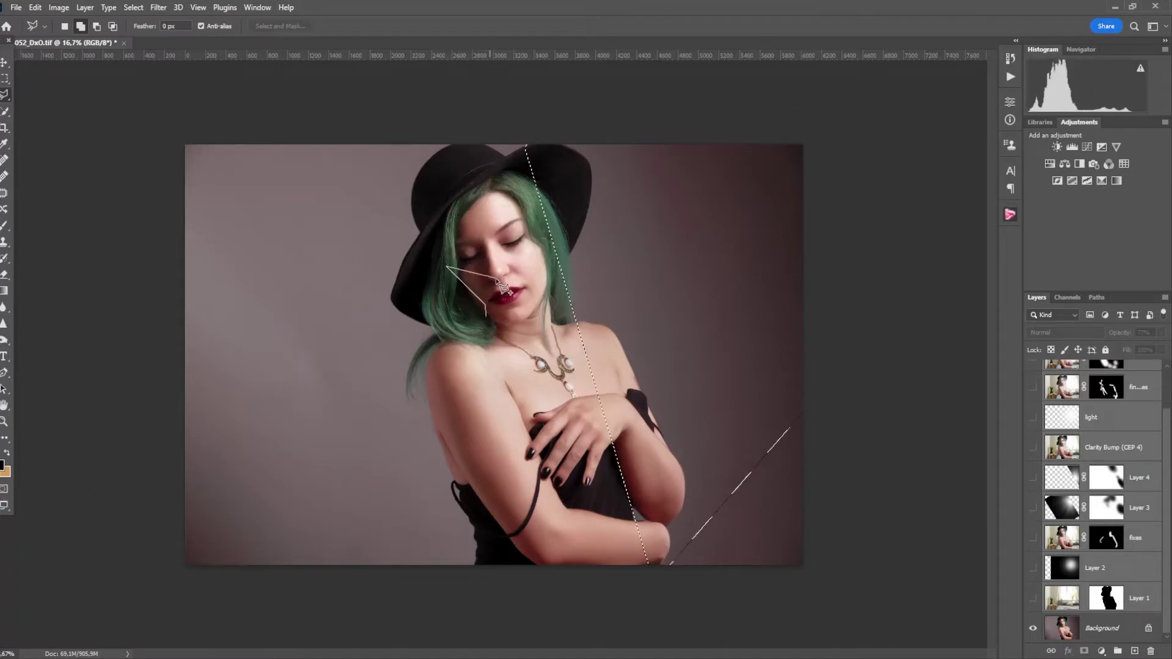
{"action": "left_click", "coordinate": [497, 280]}
{"action": "left_click", "coordinate": [486, 315]}
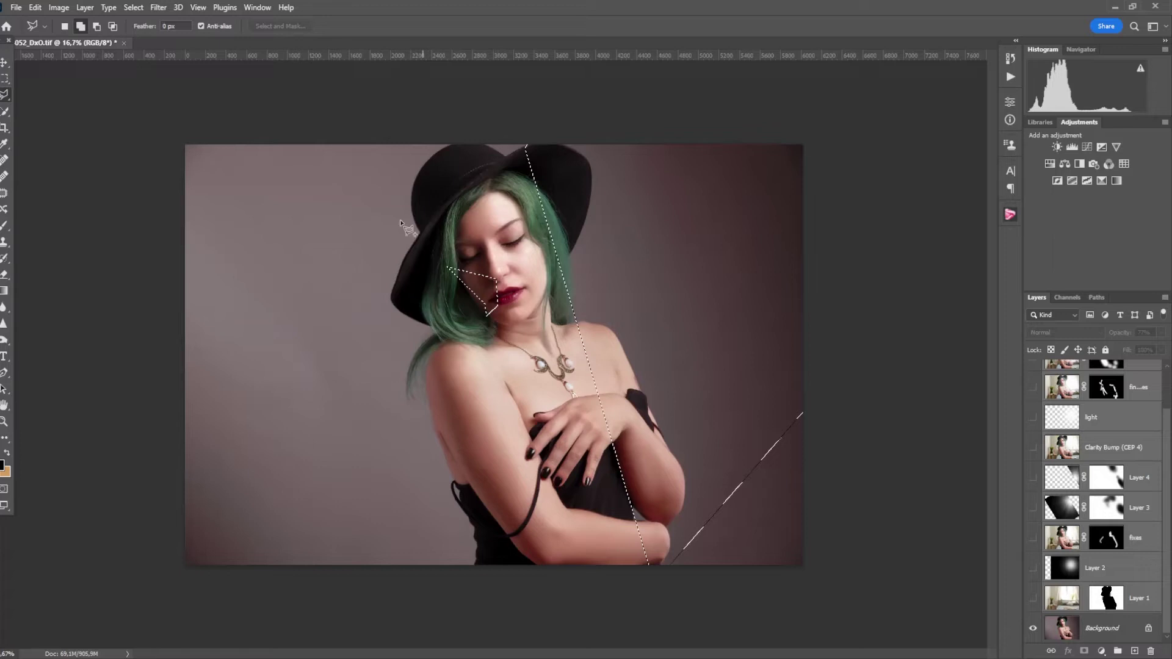
{"action": "left_click", "coordinate": [406, 135]}
{"action": "left_click", "coordinate": [284, 500]}
{"action": "left_click", "coordinate": [66, 331]}
{"action": "left_click", "coordinate": [60, 109]}
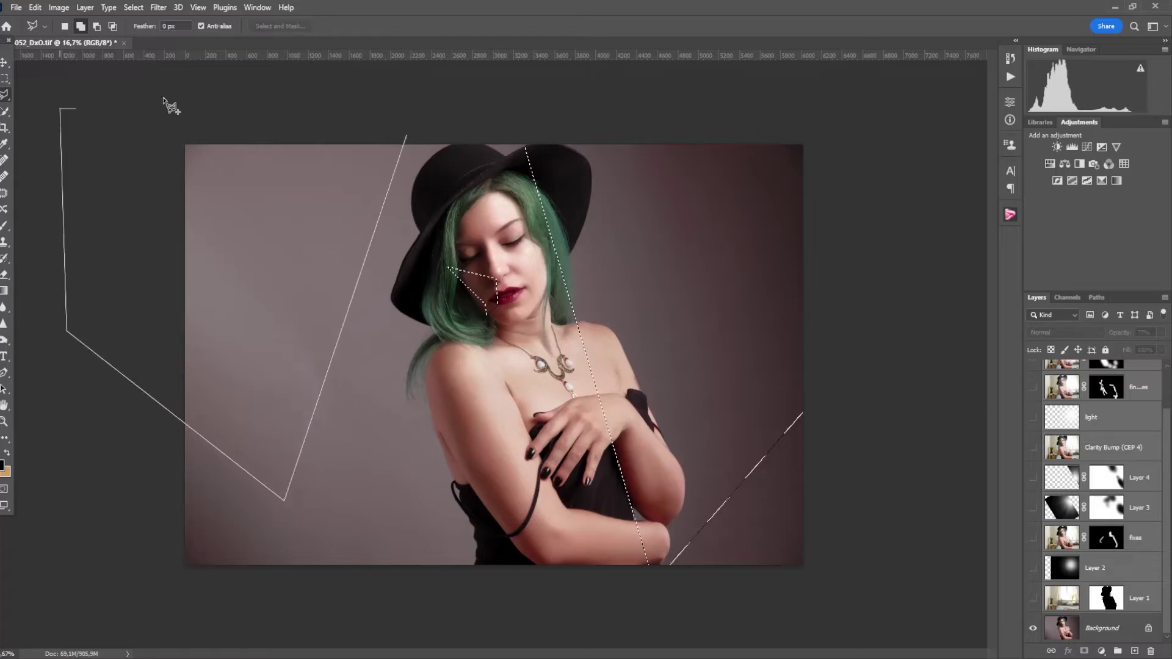
{"action": "left_click", "coordinate": [252, 100]}
{"action": "left_click", "coordinate": [406, 136]}
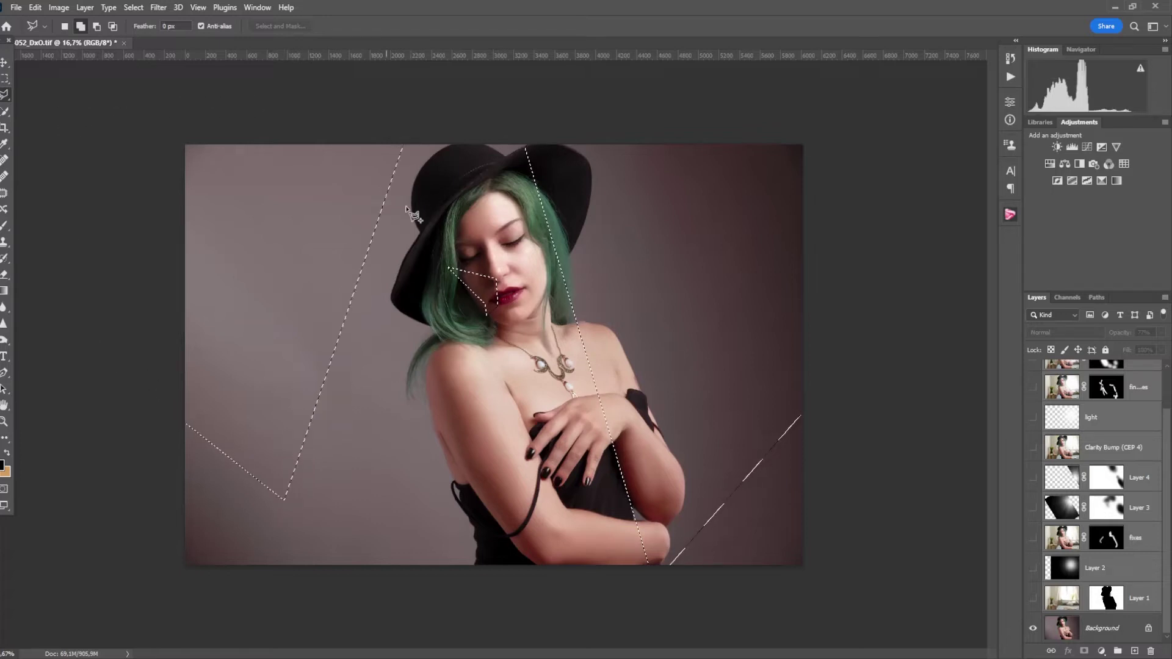
- Trace a polygon selection along the arm's outer edge, then deselect everything
{"action": "left_click", "coordinate": [428, 400]}
{"action": "left_click", "coordinate": [457, 446]}
{"action": "left_click", "coordinate": [475, 493]}
{"action": "left_click", "coordinate": [474, 520]}
{"action": "left_click", "coordinate": [461, 524]}
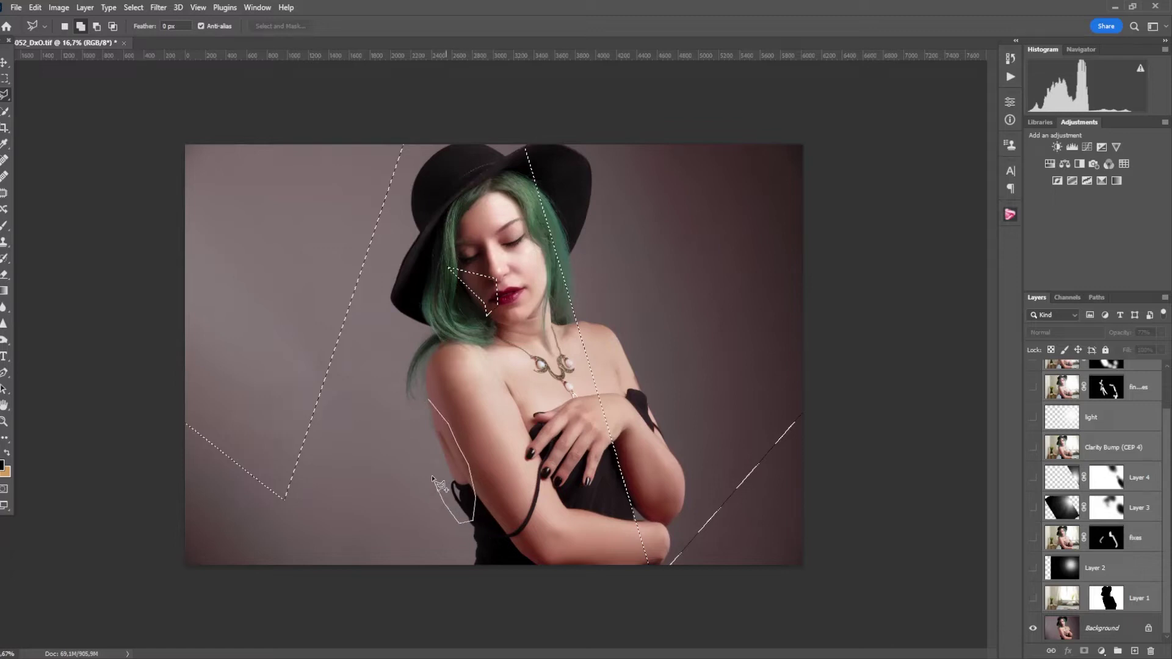
{"action": "left_click", "coordinate": [432, 478]}
{"action": "left_click", "coordinate": [428, 400]}
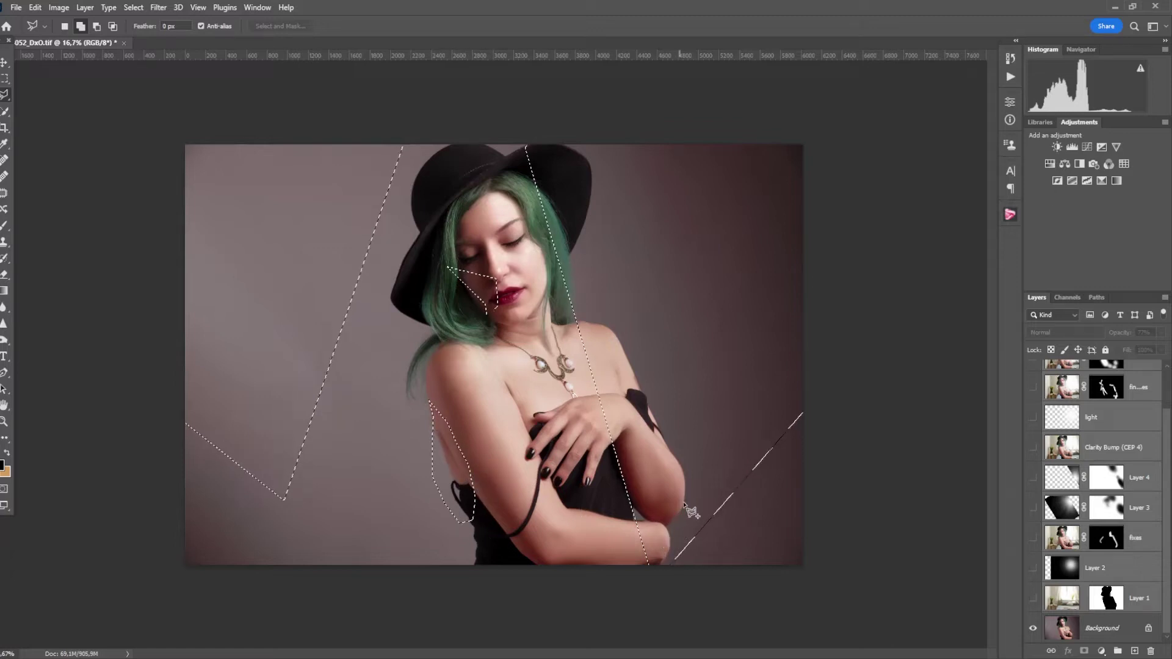
{"action": "key", "text": "ctrl+d"}
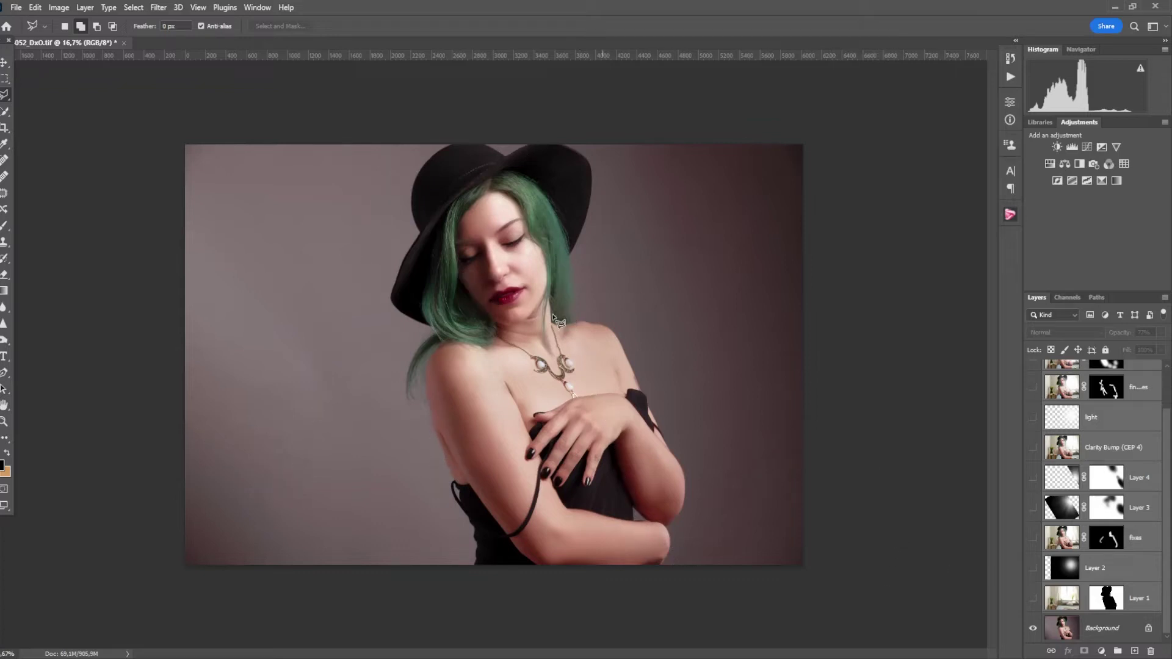
{"action": "left_click", "coordinate": [1140, 600]}
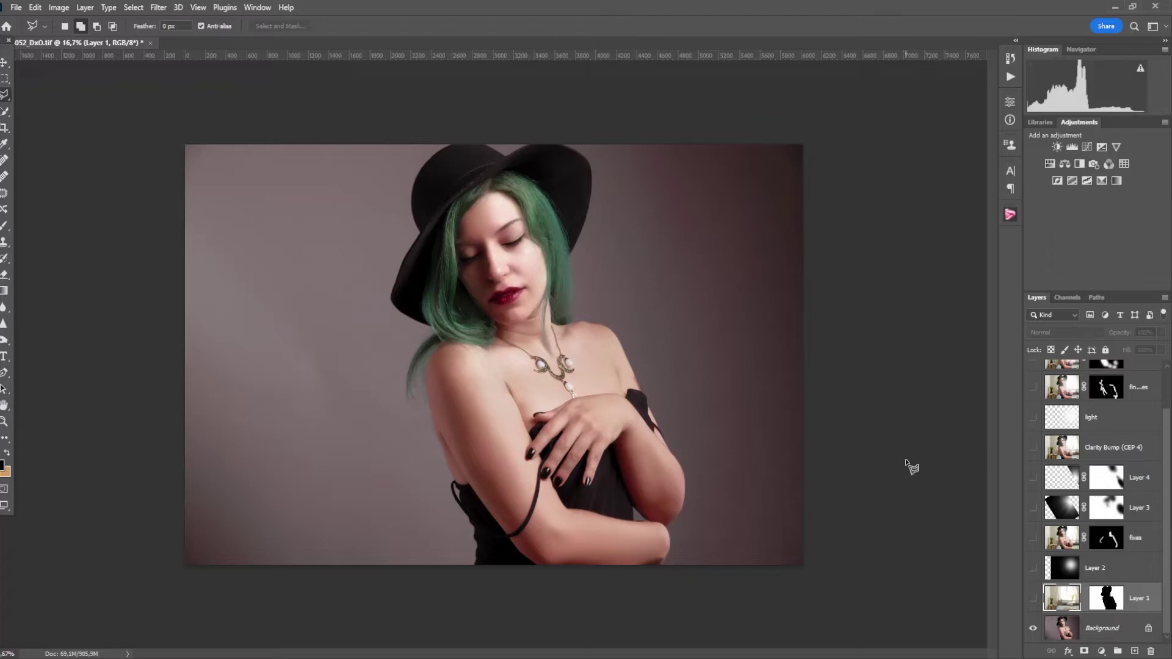
{"action": "left_click", "coordinate": [5, 79]}
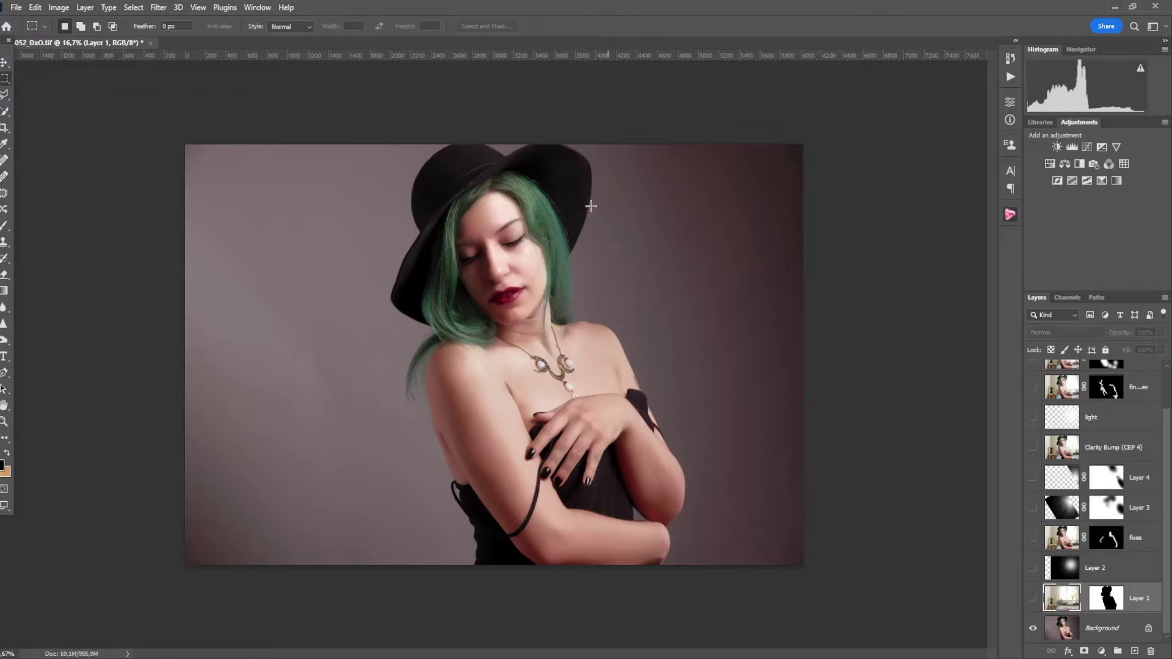
- Show the blurred bedroom Layer 1, preview it unmasked around the window, then re-enable its mask
{"action": "left_click_drag", "start_coordinate": [542, 149], "coordinate": [812, 501]}
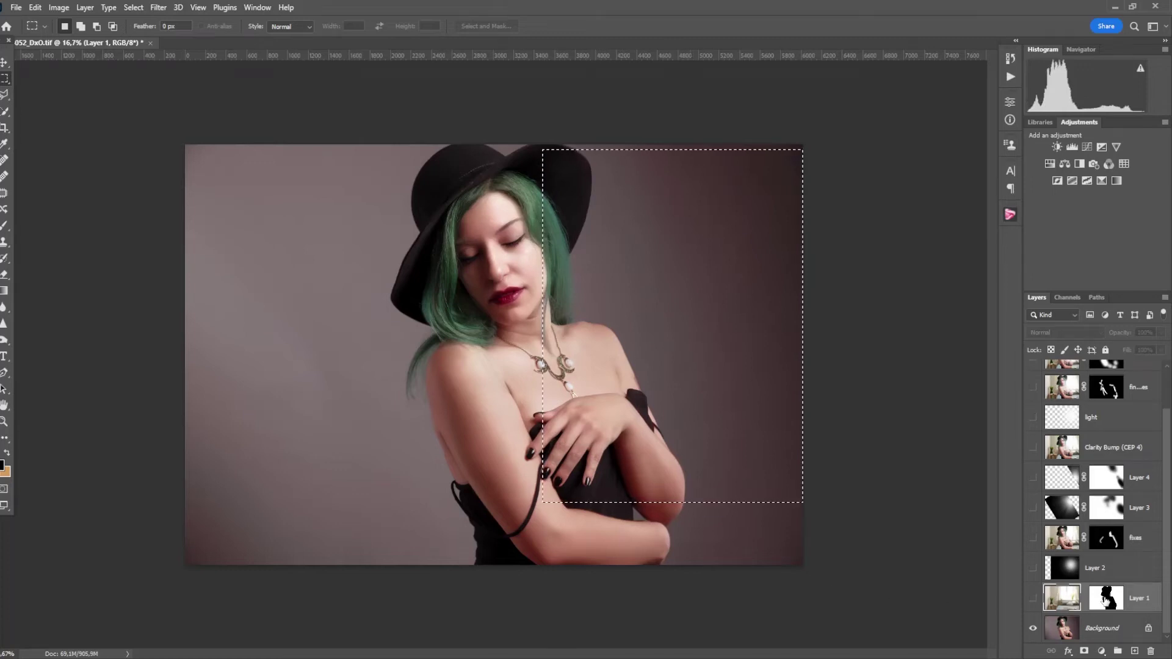
{"action": "left_click", "coordinate": [1104, 599], "text": "shift"}
{"action": "left_click", "coordinate": [1033, 598]}
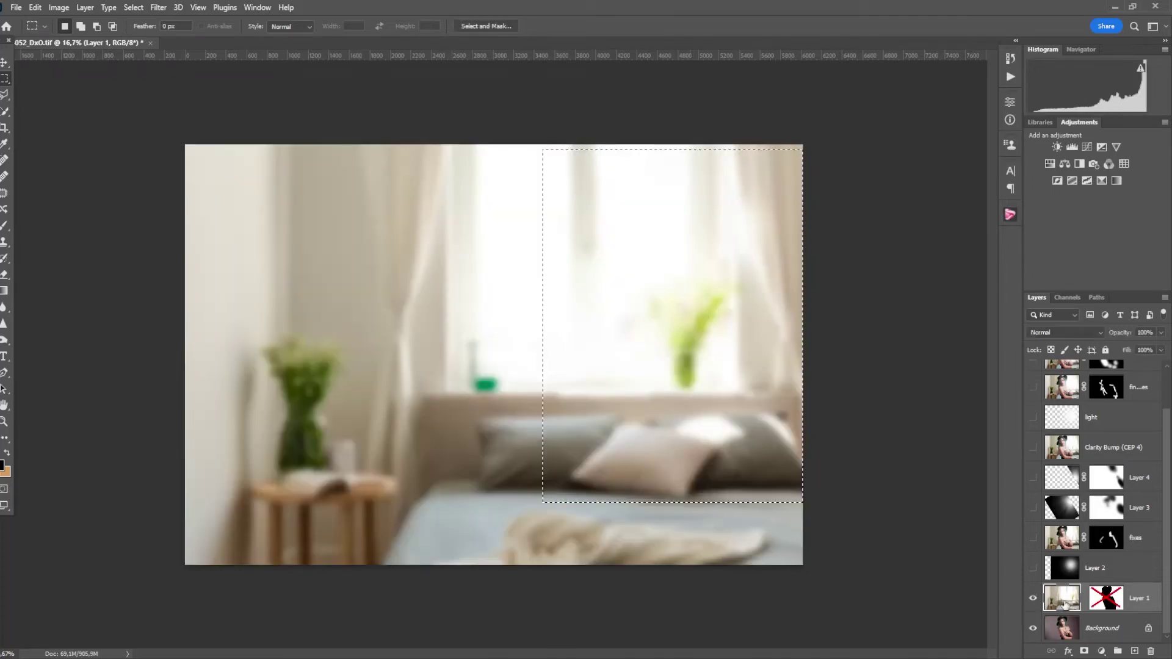
{"action": "left_click", "coordinate": [921, 540]}
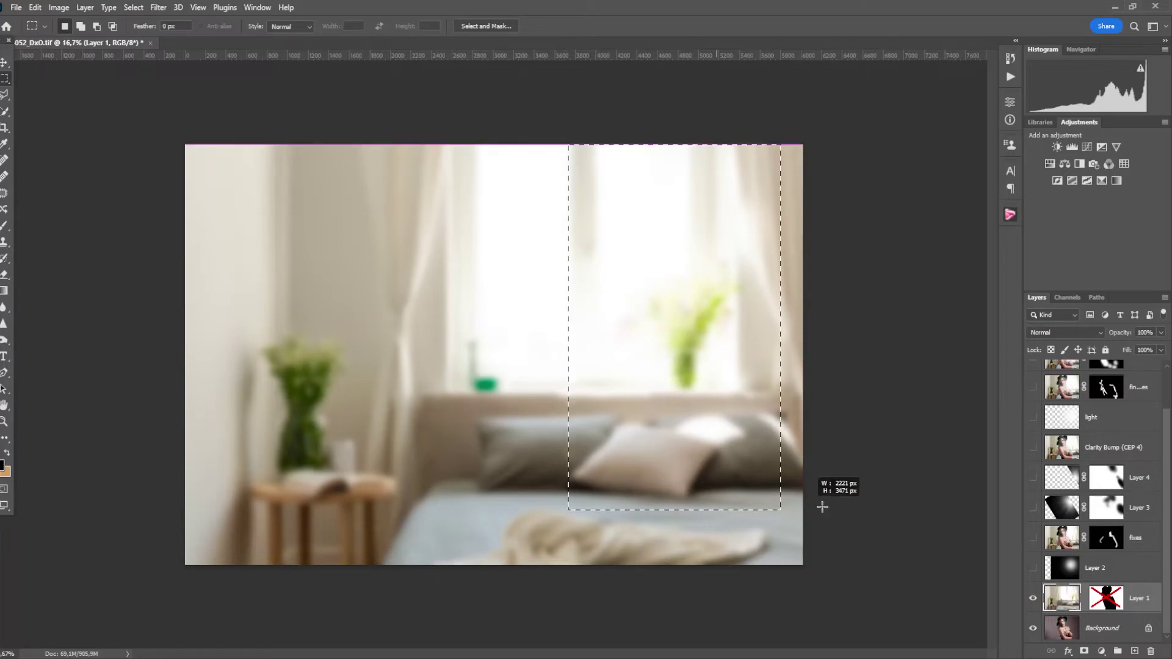
{"action": "left_click_drag", "start_coordinate": [571, 141], "coordinate": [864, 462]}
{"action": "left_click", "coordinate": [519, 432]}
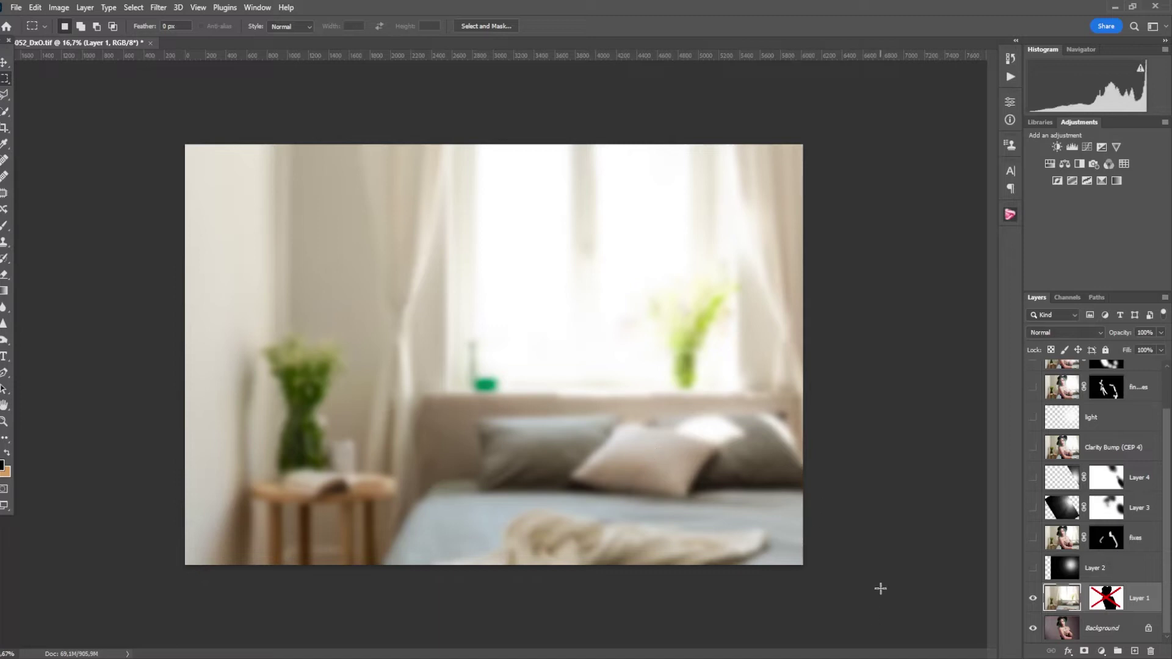
{"action": "left_click", "coordinate": [1117, 603], "text": "shift"}
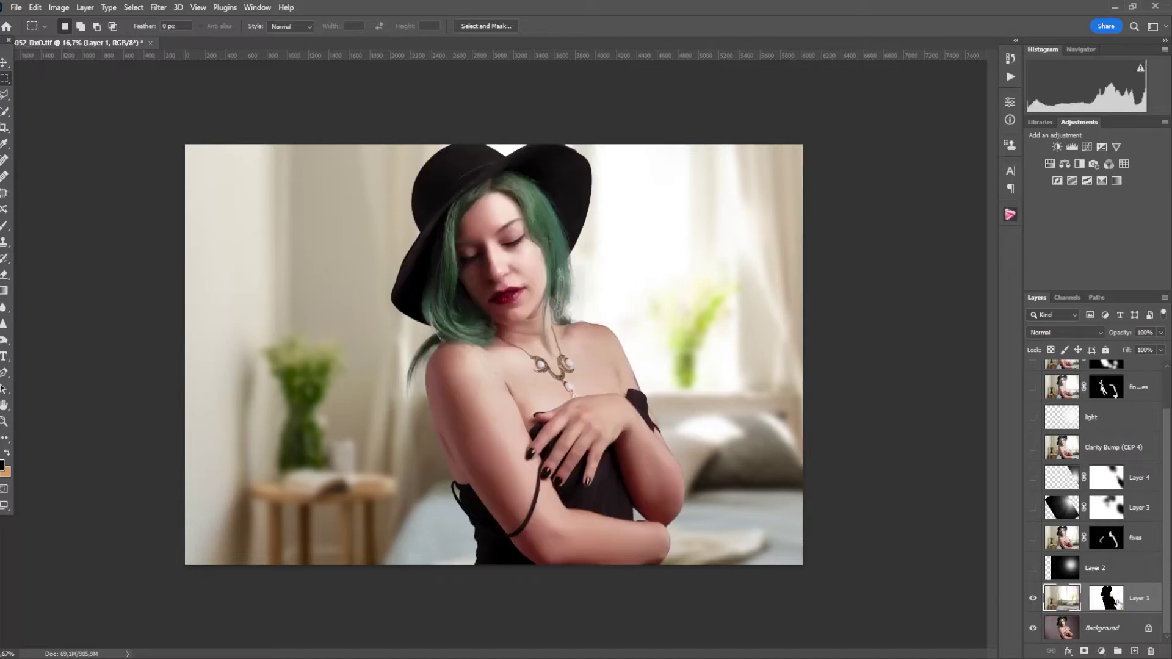
- Turn on the radial glow Layer 2, check it in Normal, and leave it in Screen blending
{"action": "left_click", "coordinate": [1116, 572]}
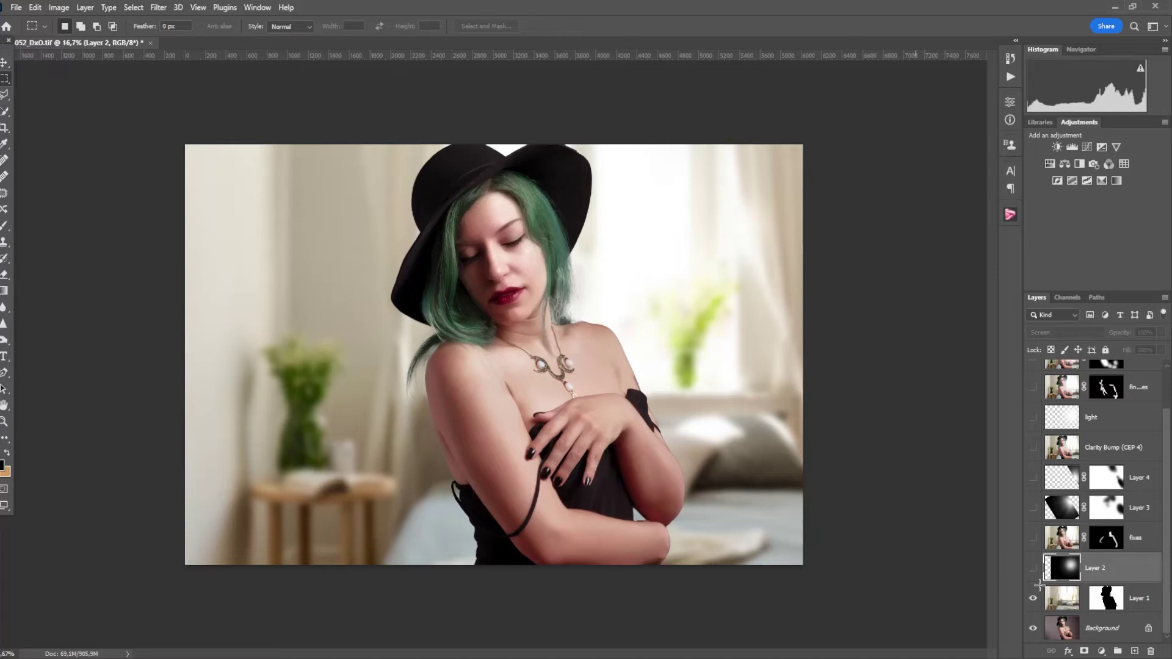
{"action": "left_click", "coordinate": [1035, 572]}
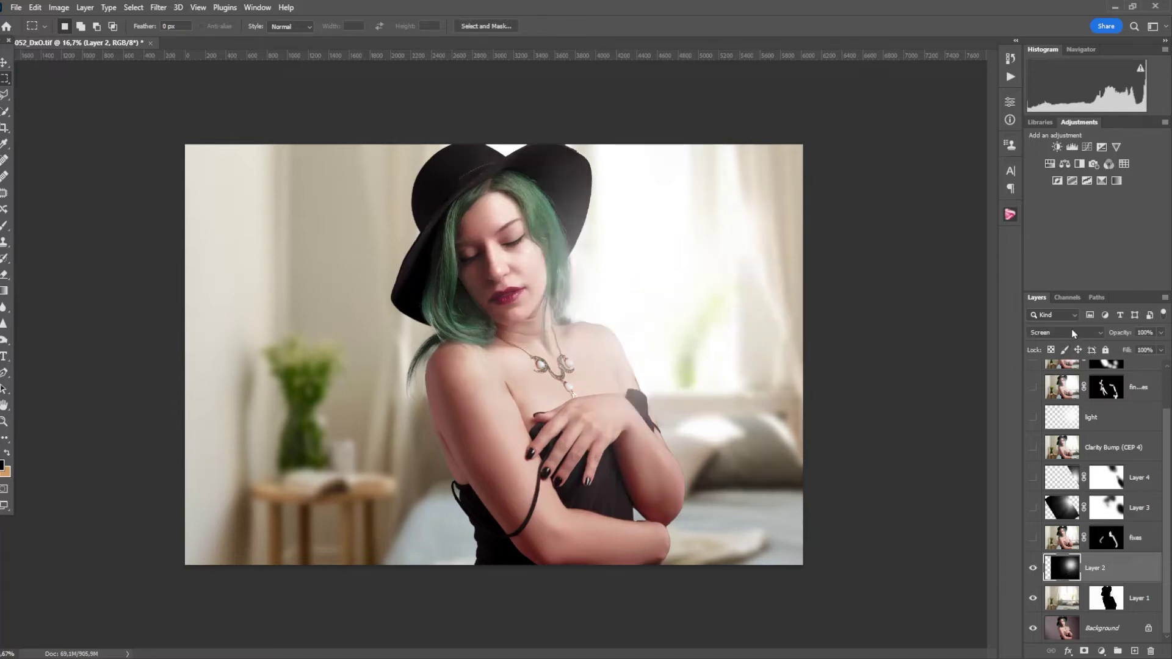
{"action": "left_click", "coordinate": [1074, 332]}
{"action": "left_click", "coordinate": [1078, 340]}
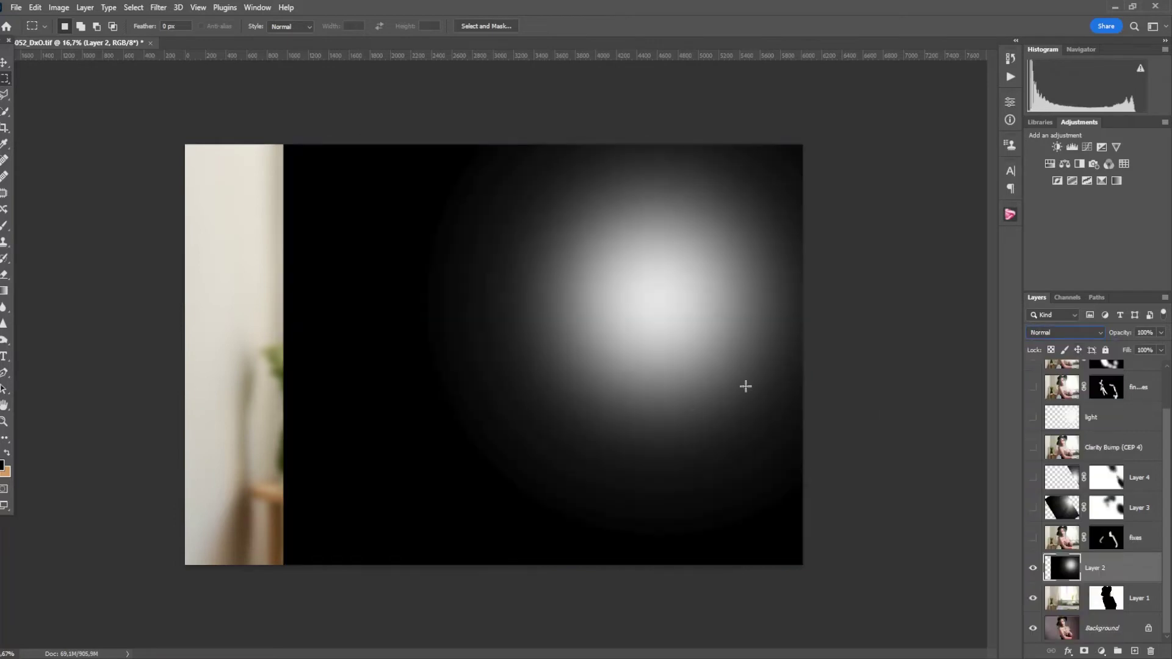
{"action": "key", "text": "b"}
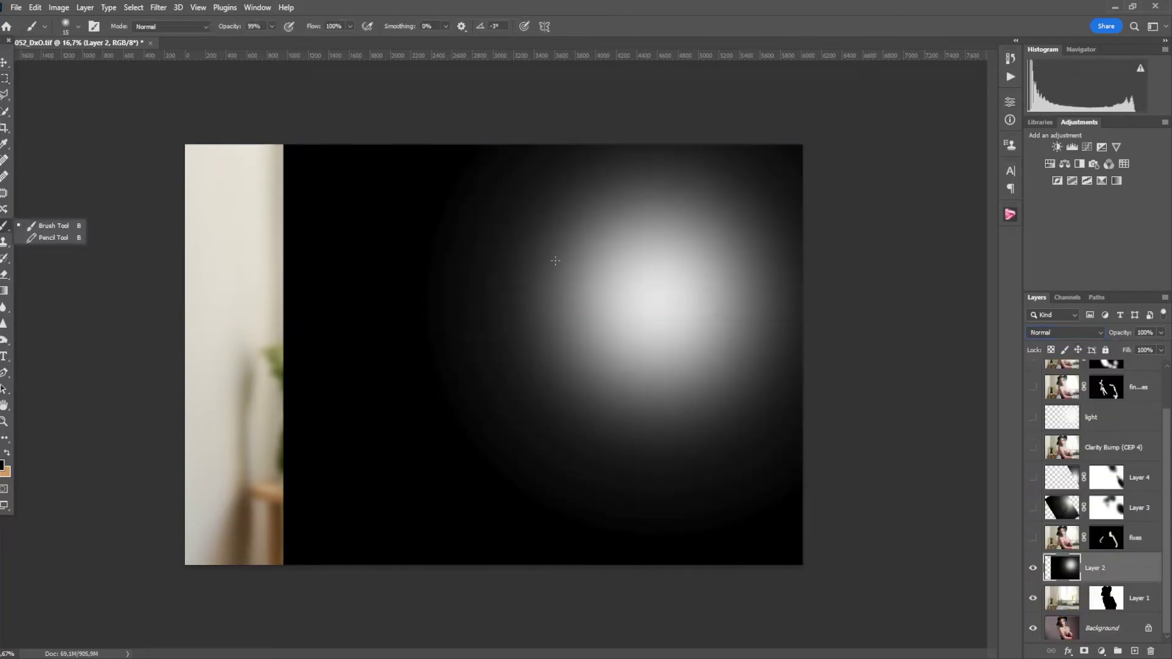
{"action": "left_click", "coordinate": [6, 65]}
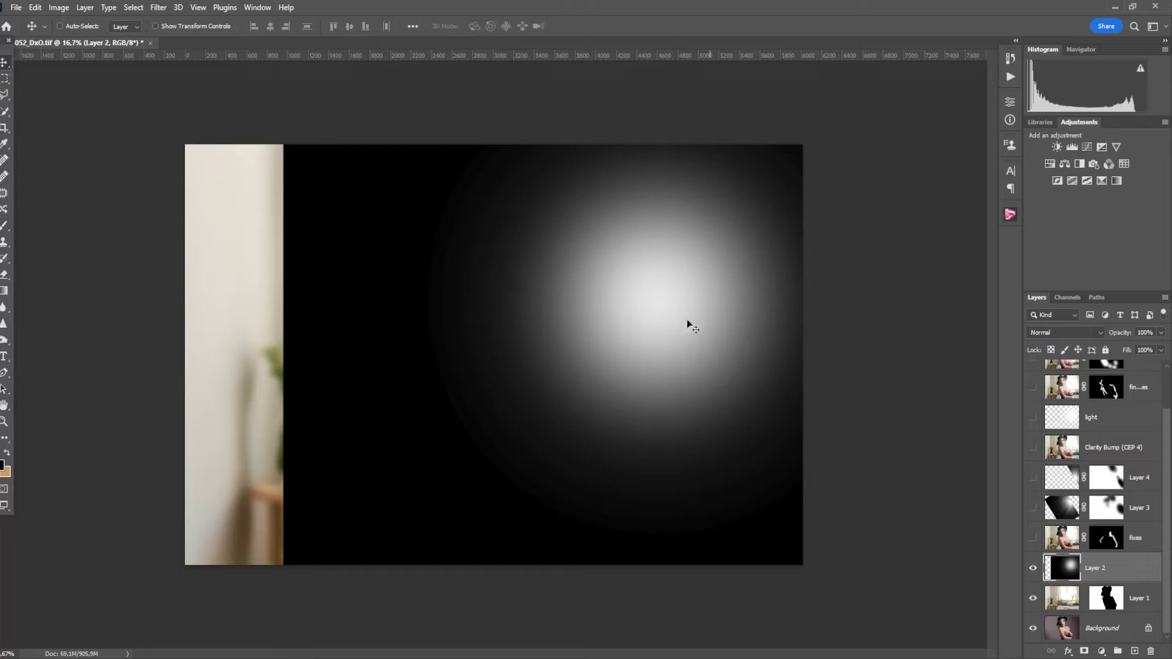
{"action": "key", "text": "shift+alt+s"}
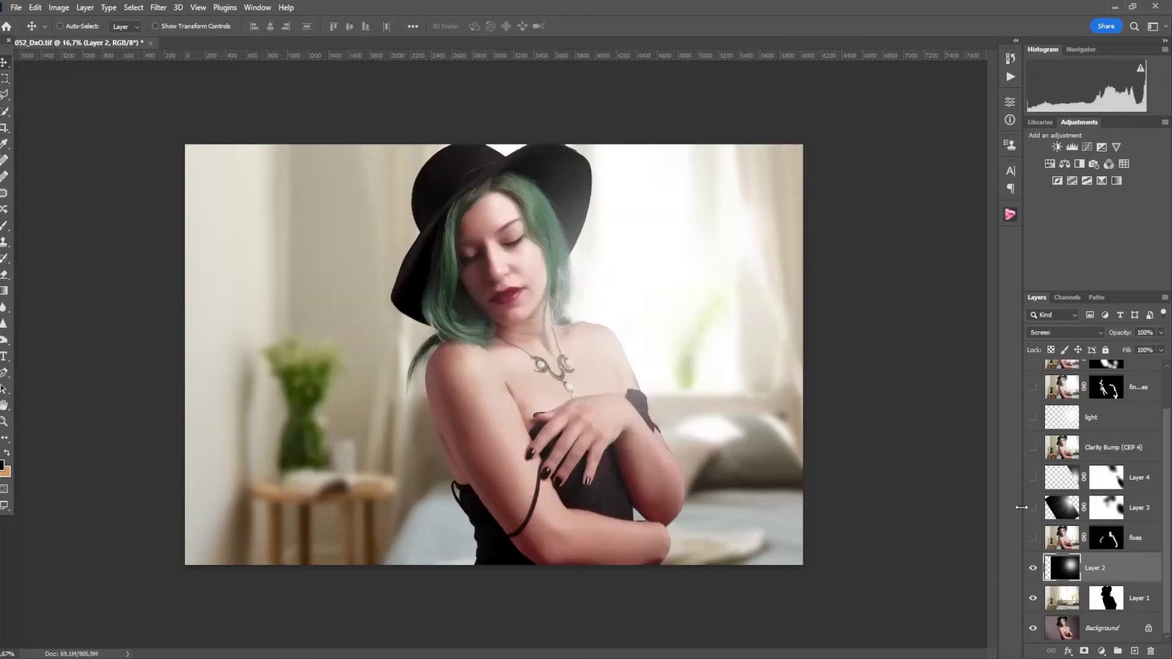
{"action": "left_click", "coordinate": [1032, 569]}
- Select the fixes layer and toggle its mask off and on to compare the result
{"action": "left_click", "coordinate": [1069, 537]}
{"action": "scroll", "coordinate": [679, 363], "scroll_direction": "up", "scroll_amount": 3}
{"action": "scroll", "coordinate": [679, 362], "scroll_direction": "up", "scroll_amount": 3}
{"action": "scroll", "coordinate": [702, 384], "scroll_direction": "up", "scroll_amount": 3}
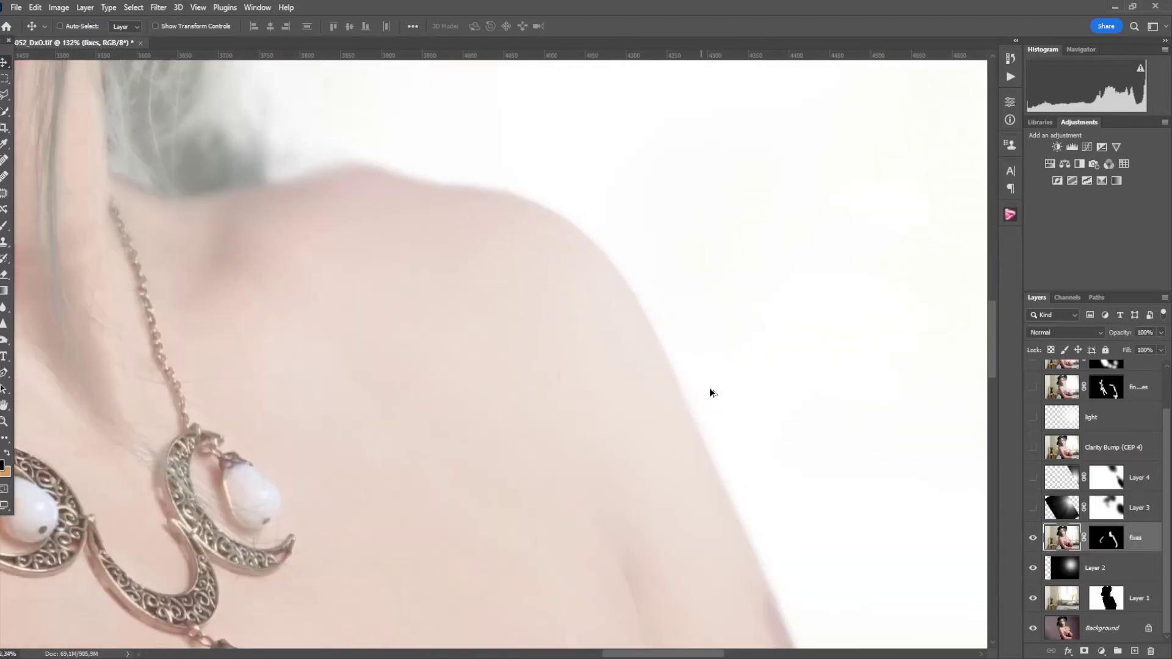
{"action": "left_click", "coordinate": [1113, 540], "text": "shift"}
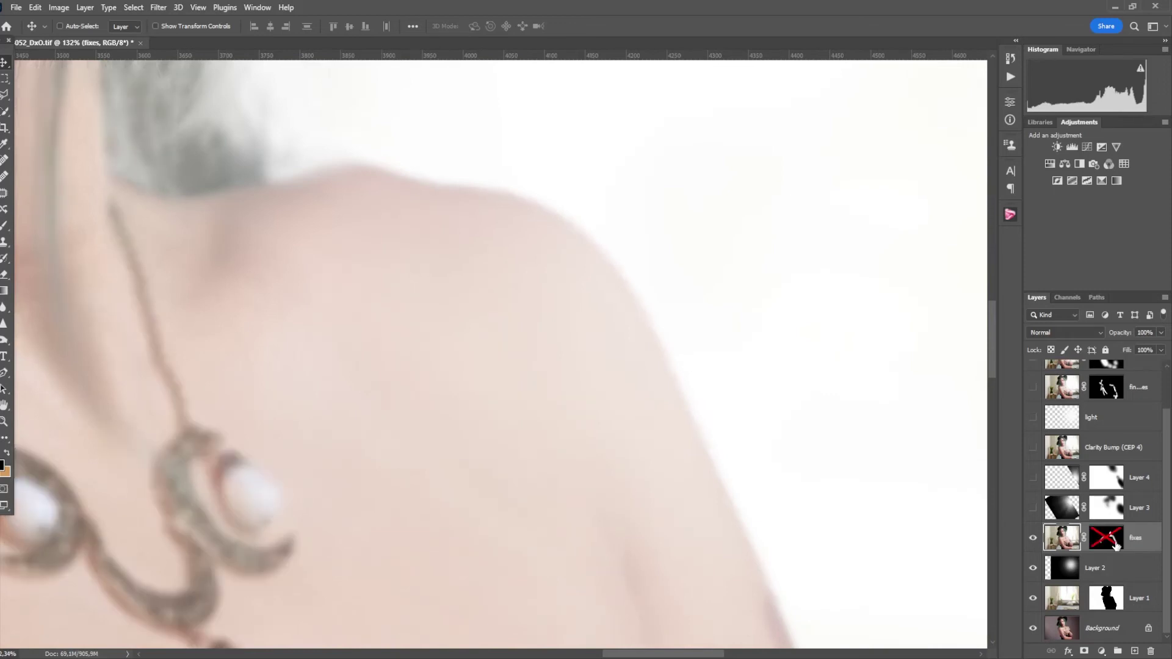
{"action": "left_click", "coordinate": [1114, 543], "text": "shift"}
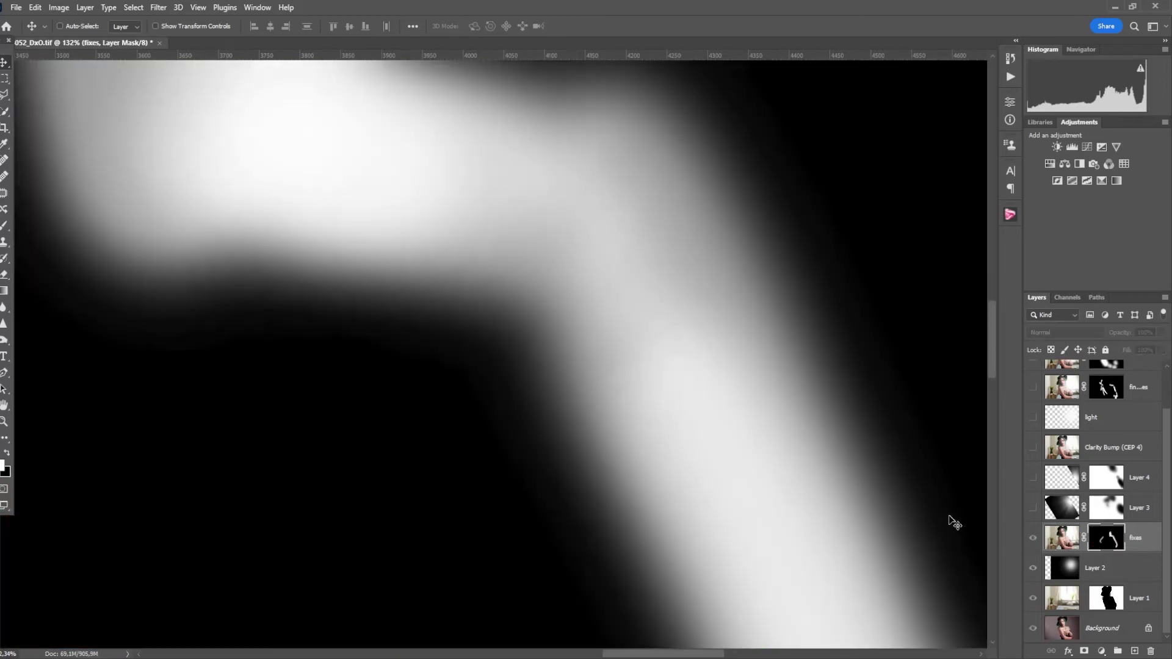
{"action": "scroll", "coordinate": [954, 523], "scroll_direction": "down", "scroll_amount": 2}
{"action": "scroll", "coordinate": [843, 494], "scroll_direction": "down", "scroll_amount": 2}
{"action": "scroll", "coordinate": [852, 503], "scroll_direction": "down", "scroll_amount": 2}
{"action": "scroll", "coordinate": [857, 511], "scroll_direction": "down", "scroll_amount": 1}
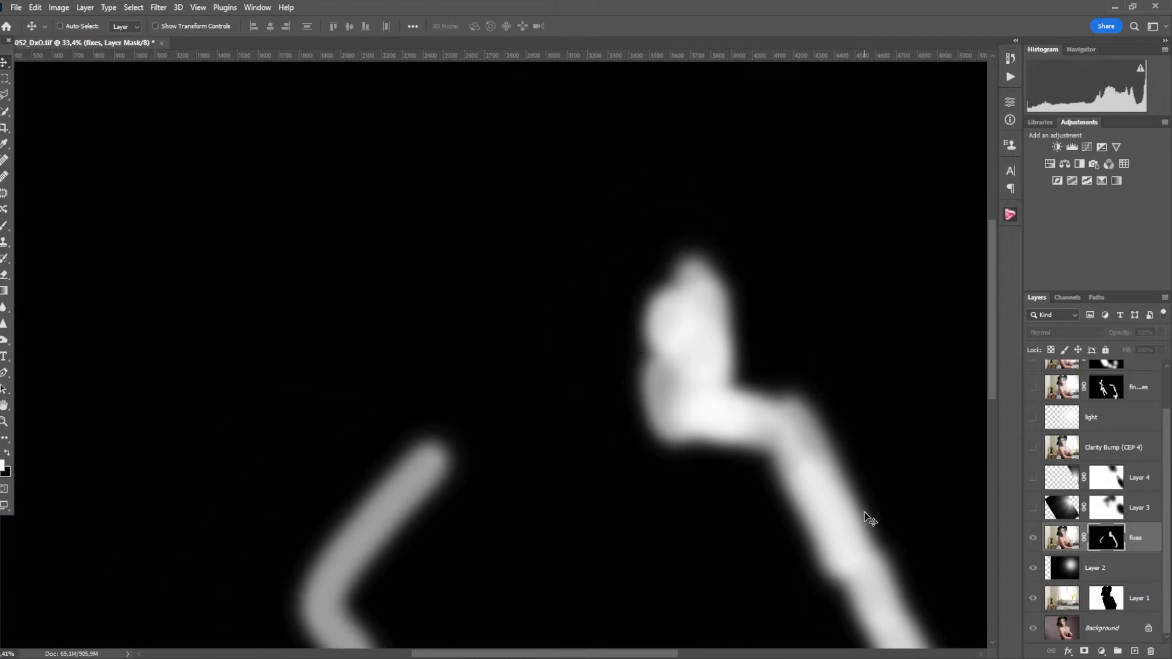
{"action": "scroll", "coordinate": [869, 519], "scroll_direction": "down", "scroll_amount": 1}
{"action": "scroll", "coordinate": [869, 519], "scroll_direction": "down", "scroll_amount": 2}
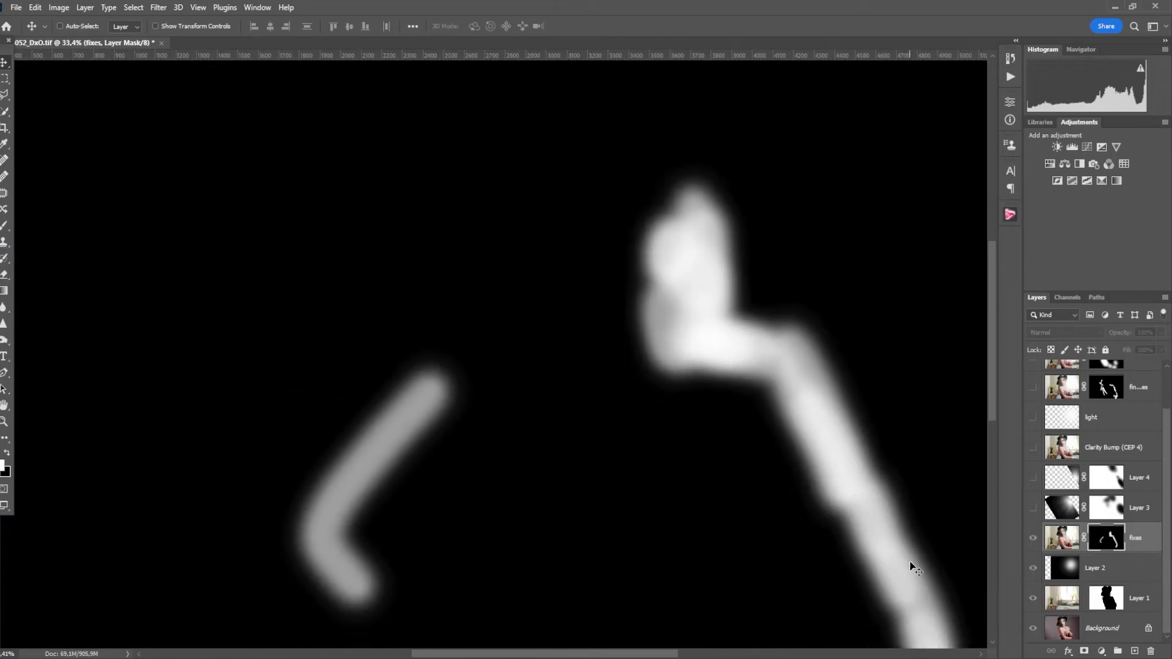
{"action": "scroll", "coordinate": [911, 564], "scroll_direction": "down", "scroll_amount": 1}
{"action": "scroll", "coordinate": [903, 574], "scroll_direction": "up", "scroll_amount": 1}
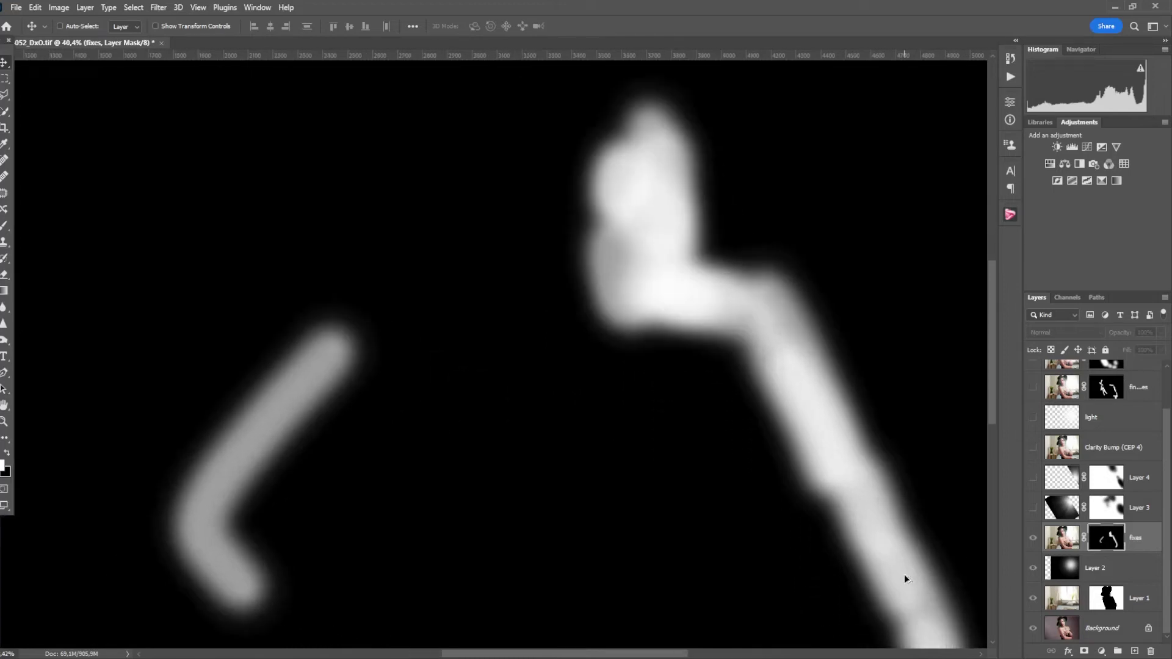
{"action": "scroll", "coordinate": [903, 574], "scroll_direction": "up", "scroll_amount": 1}
- Toggle the fixes mask again and return from the mask view to the full image
{"action": "left_click", "coordinate": [1103, 544], "text": "shift"}
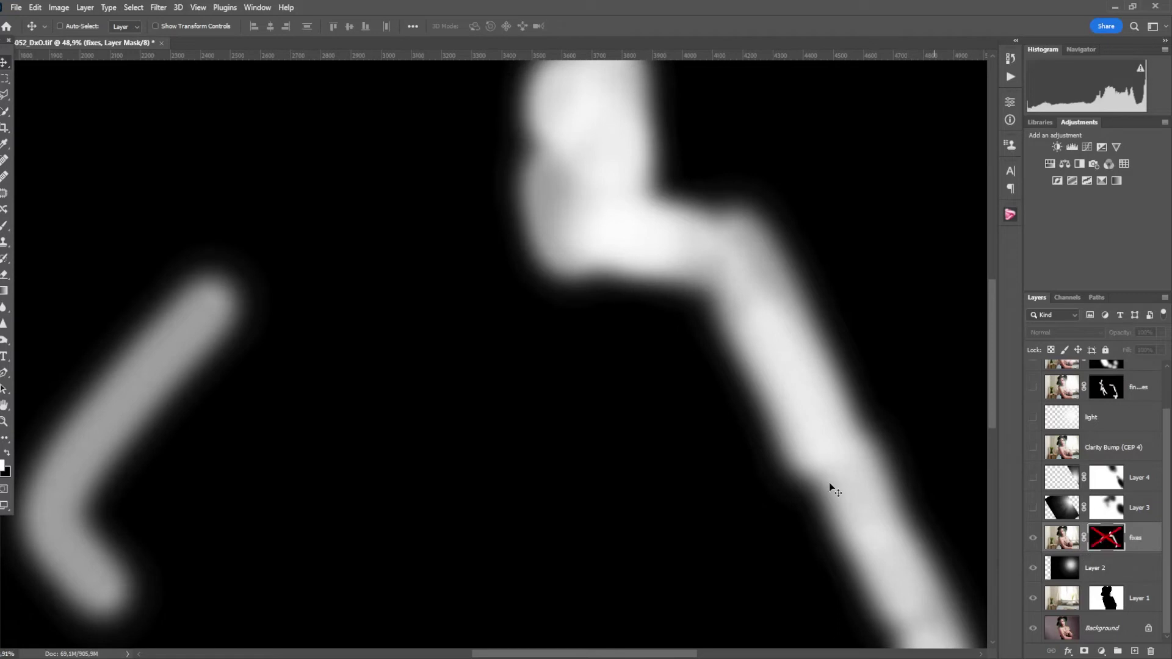
{"action": "left_click", "coordinate": [1105, 537], "text": "shift"}
{"action": "left_click", "coordinate": [1077, 543]}
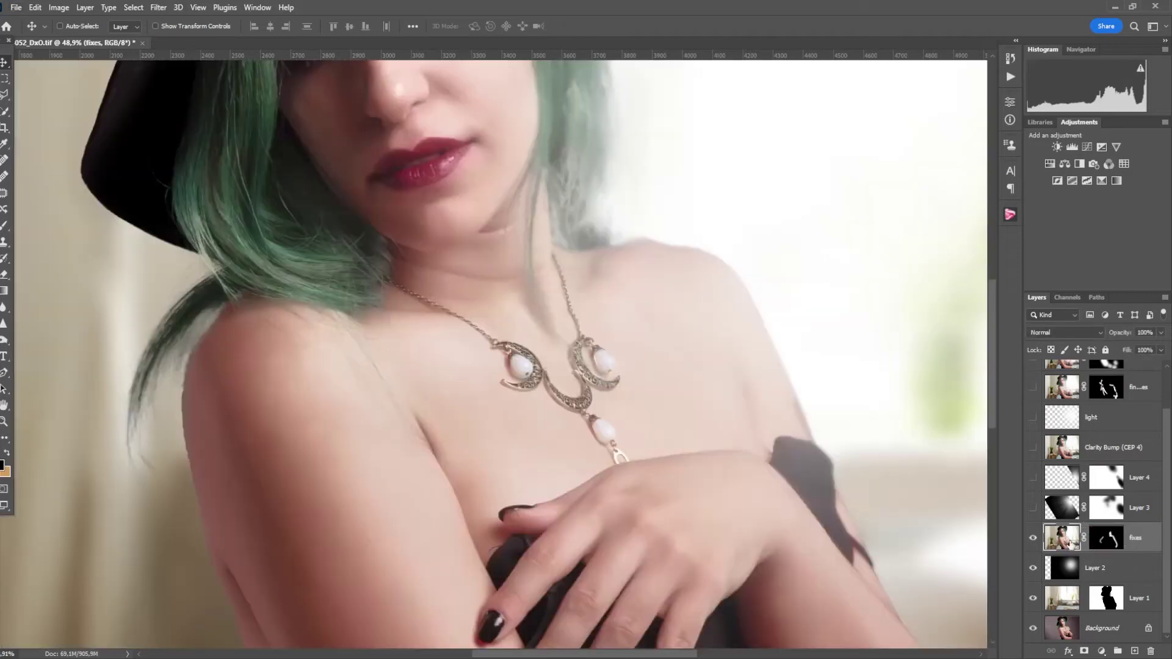
{"action": "scroll", "coordinate": [832, 368], "scroll_direction": "up", "scroll_amount": 5}
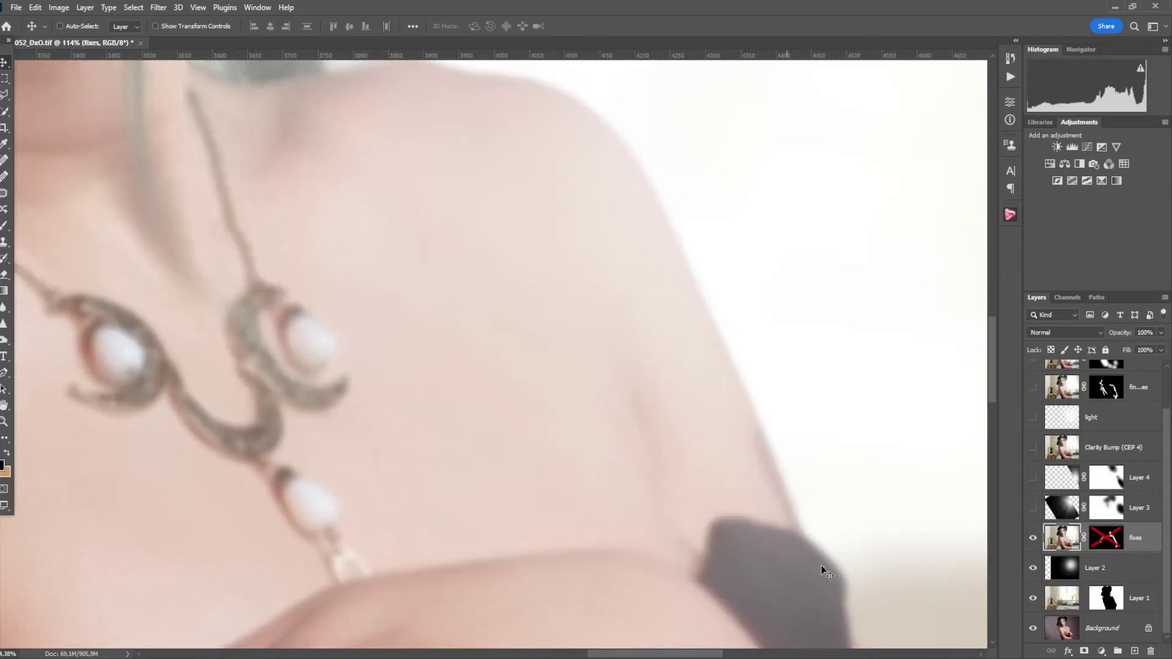
{"action": "scroll", "coordinate": [779, 510], "scroll_direction": "down", "scroll_amount": 3}
{"action": "scroll", "coordinate": [779, 509], "scroll_direction": "down", "scroll_amount": 1}
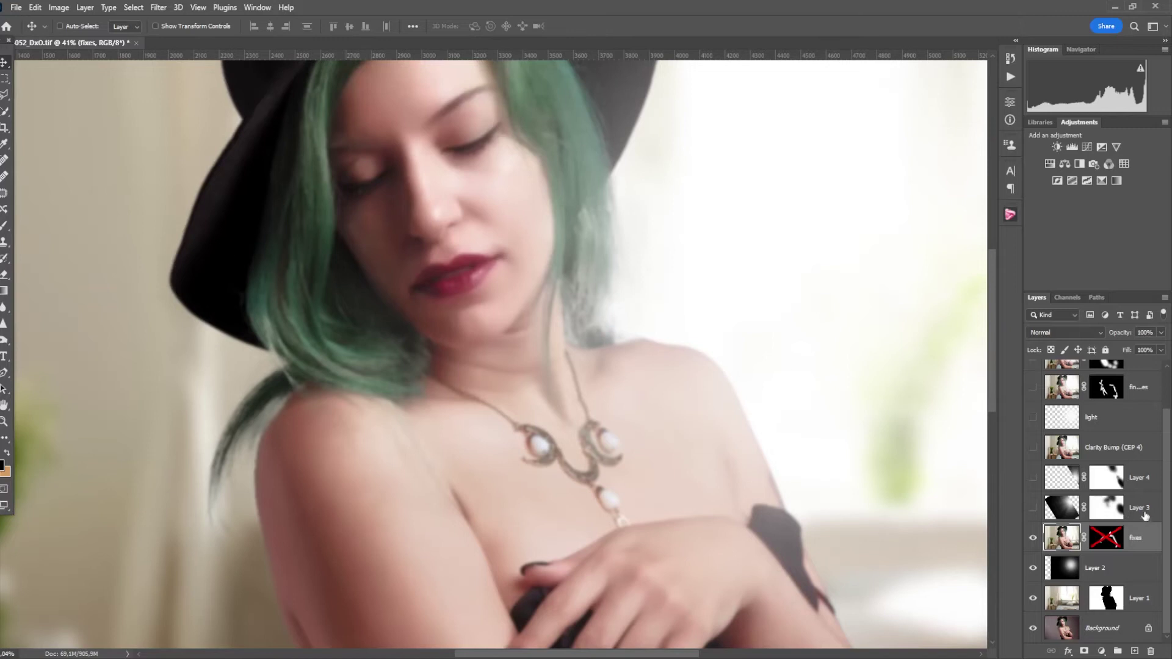
- Re-enable the fixes mask and hide then show the layer to compare shoulder and arm repairs
{"action": "left_click", "coordinate": [1112, 542], "text": "shift"}
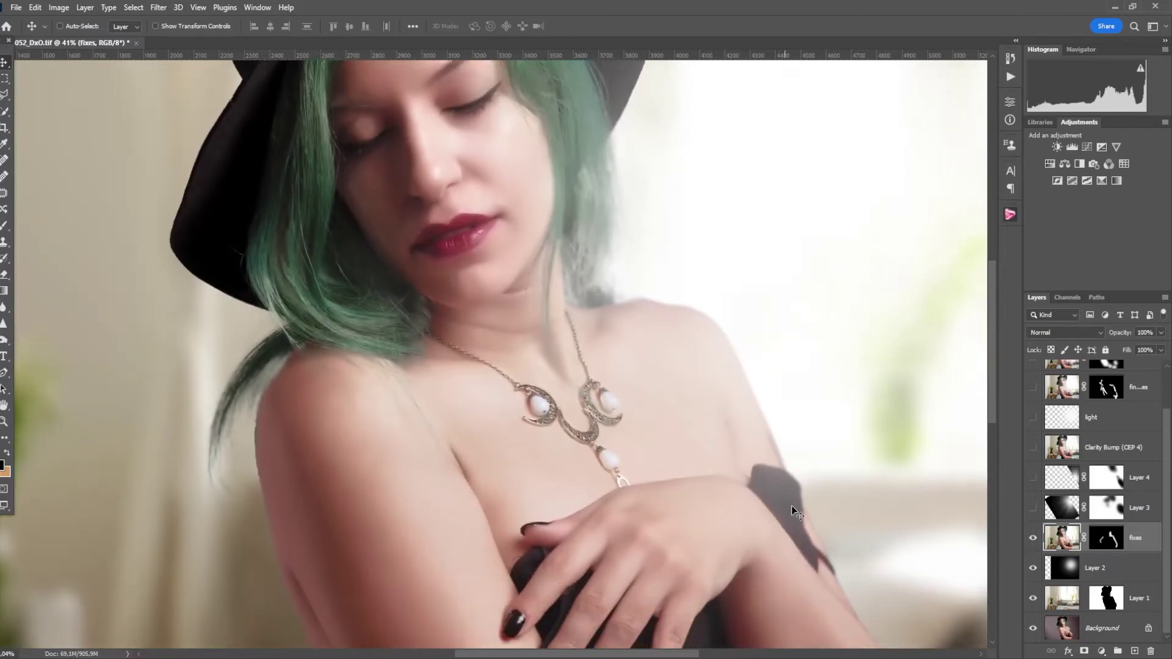
{"action": "left_click", "coordinate": [1031, 540]}
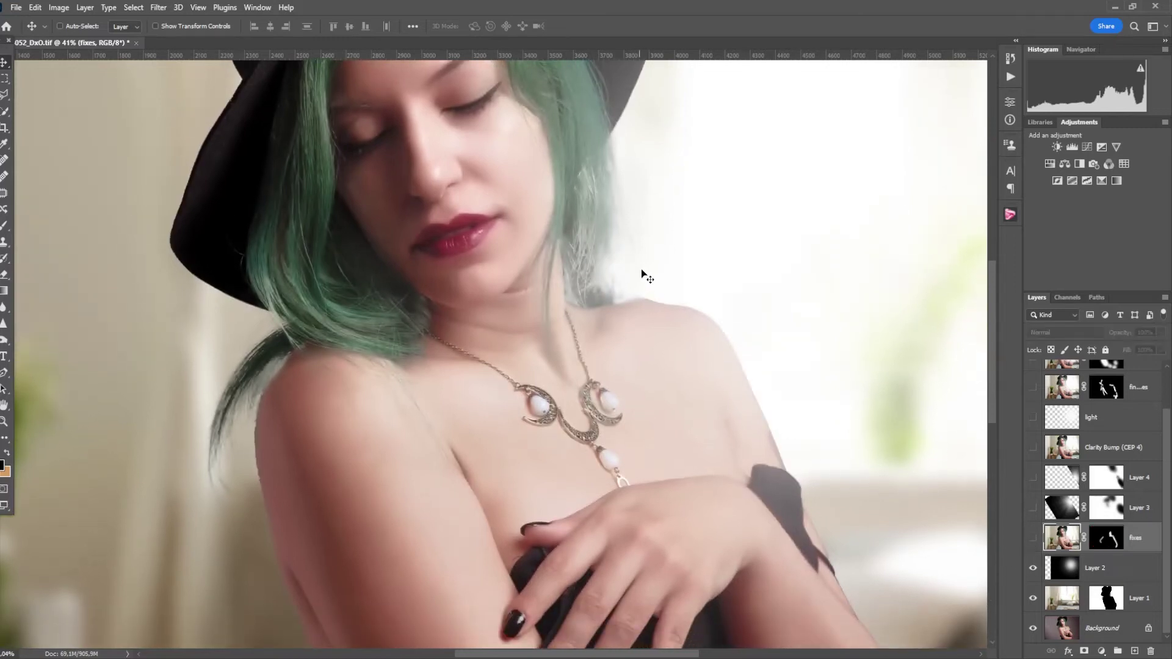
{"action": "scroll", "coordinate": [786, 385], "scroll_direction": "up", "scroll_amount": 3}
{"action": "scroll", "coordinate": [786, 385], "scroll_direction": "up", "scroll_amount": 2}
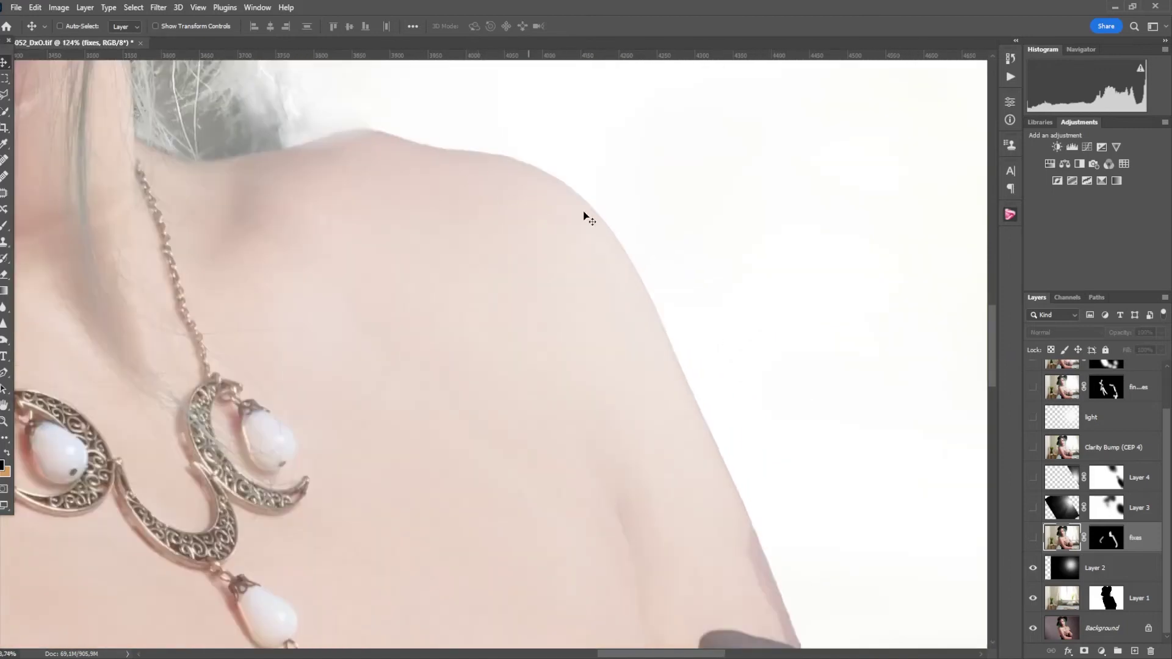
{"action": "scroll", "coordinate": [702, 482], "scroll_direction": "down", "scroll_amount": 5}
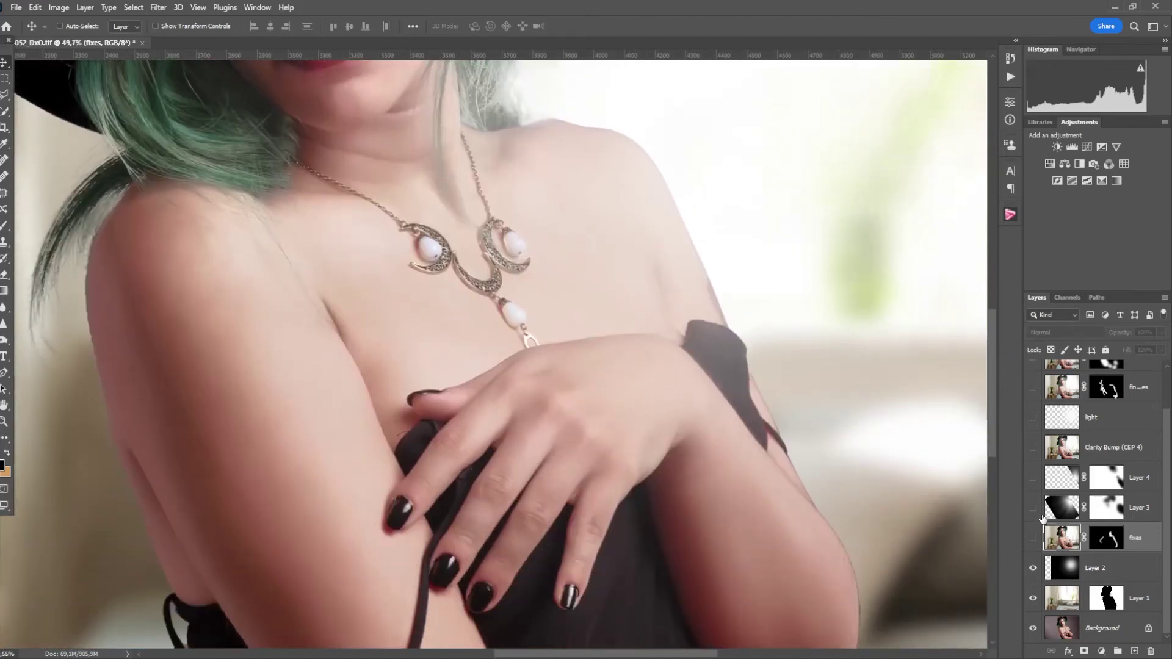
{"action": "left_click", "coordinate": [1032, 539]}
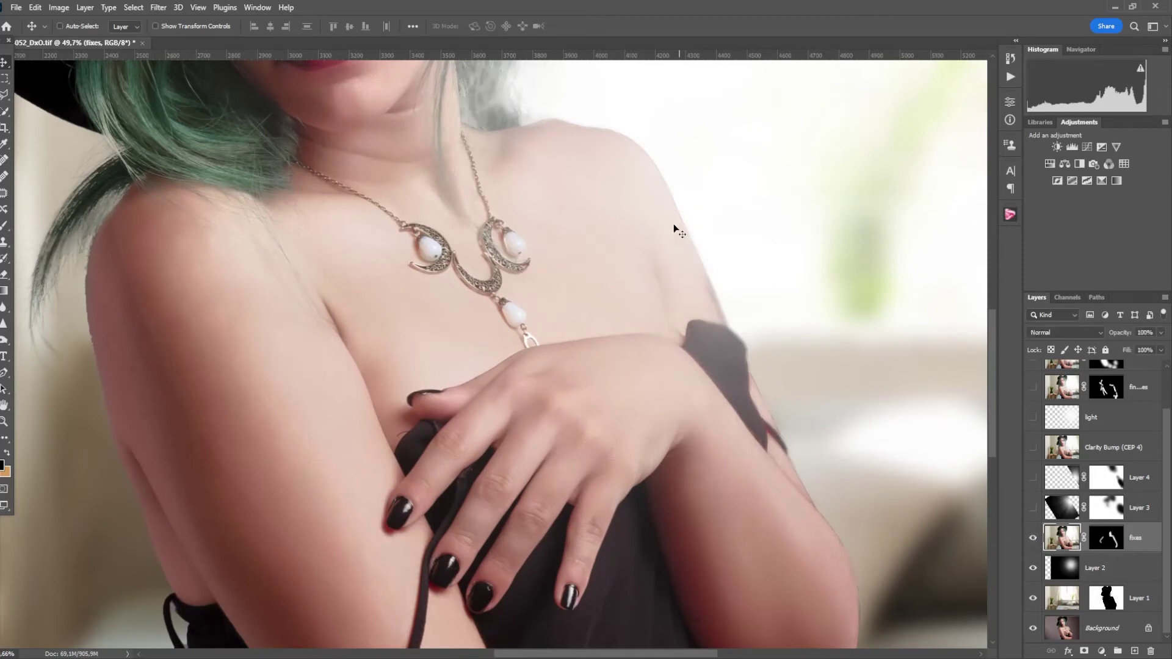
{"action": "scroll", "coordinate": [927, 518], "scroll_direction": "down", "scroll_amount": 2}
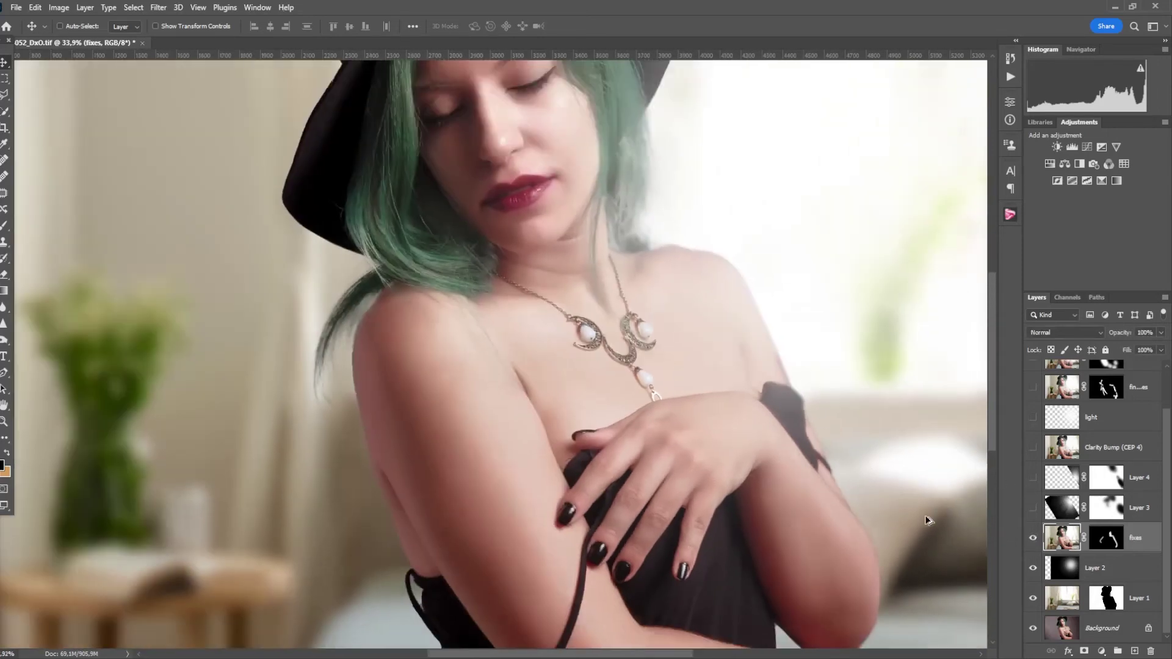
- Show Layer 3 in Screen blending after trying Normal, then turn on Layer 4's glow
{"action": "left_click", "coordinate": [1070, 510]}
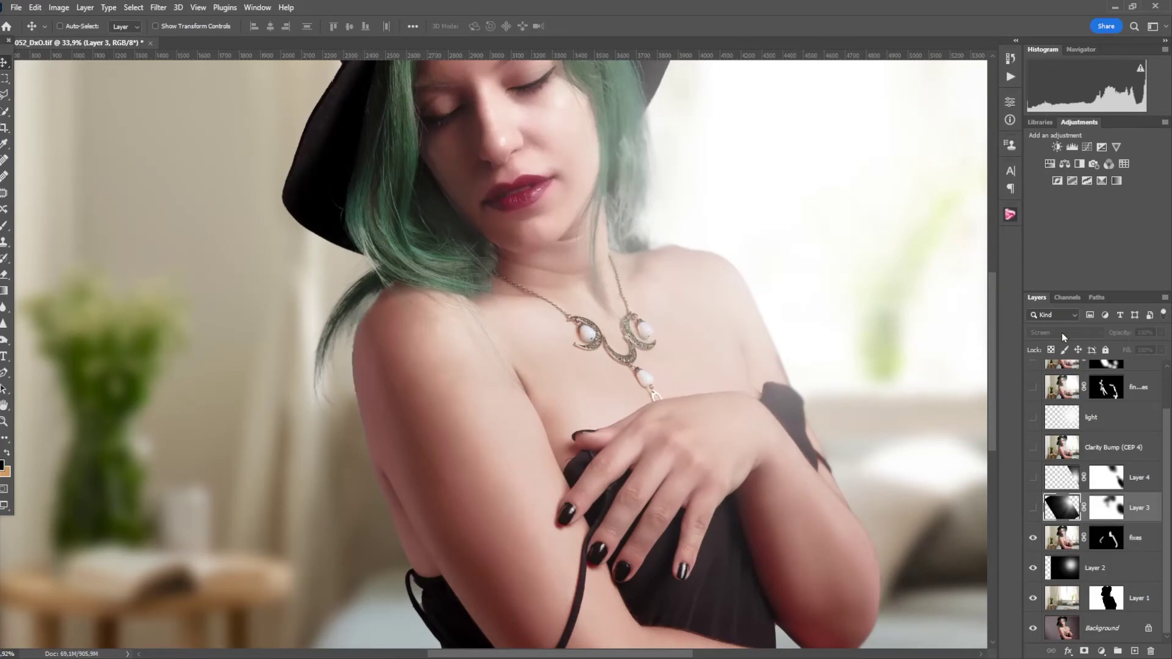
{"action": "left_click", "coordinate": [1032, 509]}
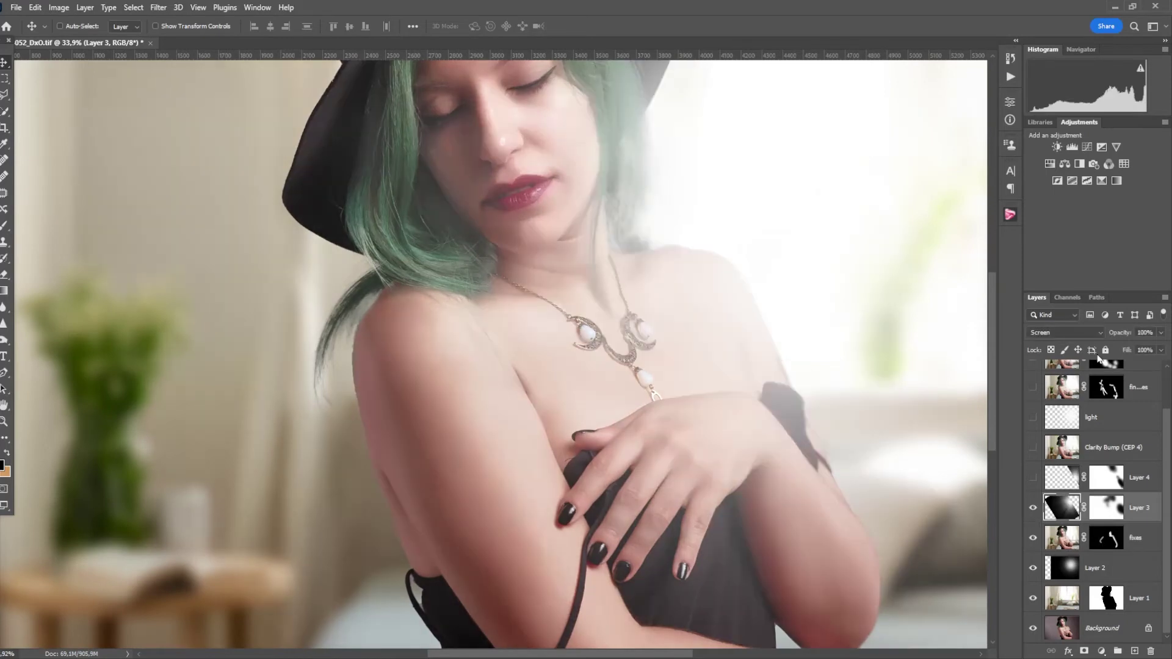
{"action": "left_click", "coordinate": [1065, 333]}
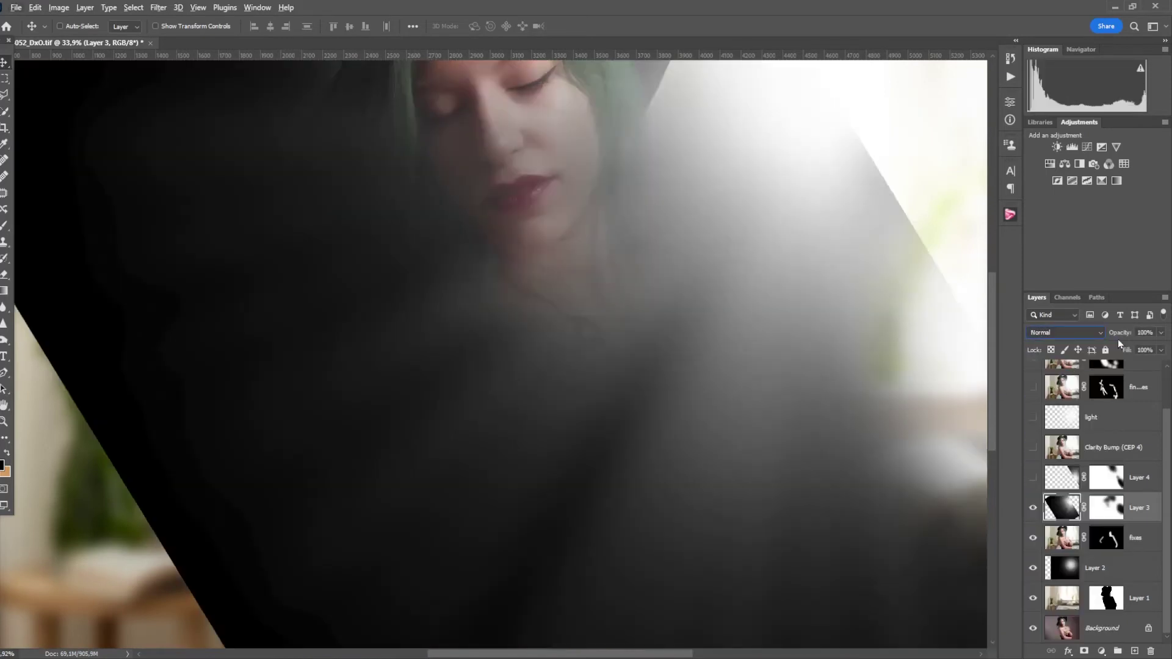
{"action": "scroll", "coordinate": [878, 460], "scroll_direction": "down", "scroll_amount": 4}
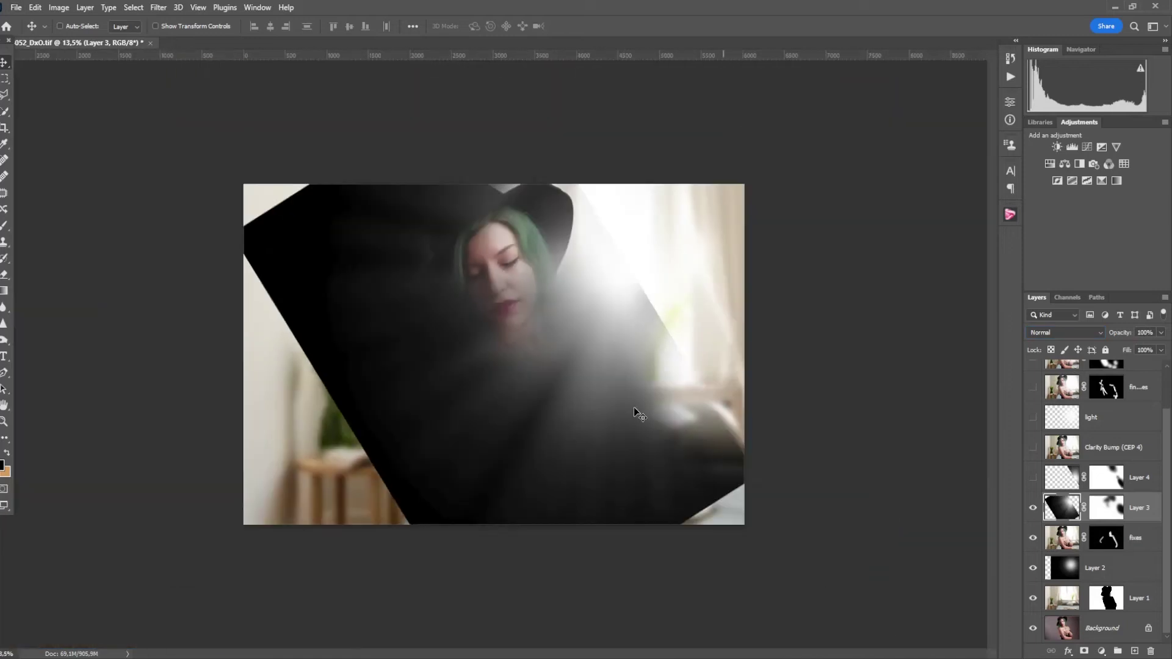
{"action": "key", "text": "ctrl+z"}
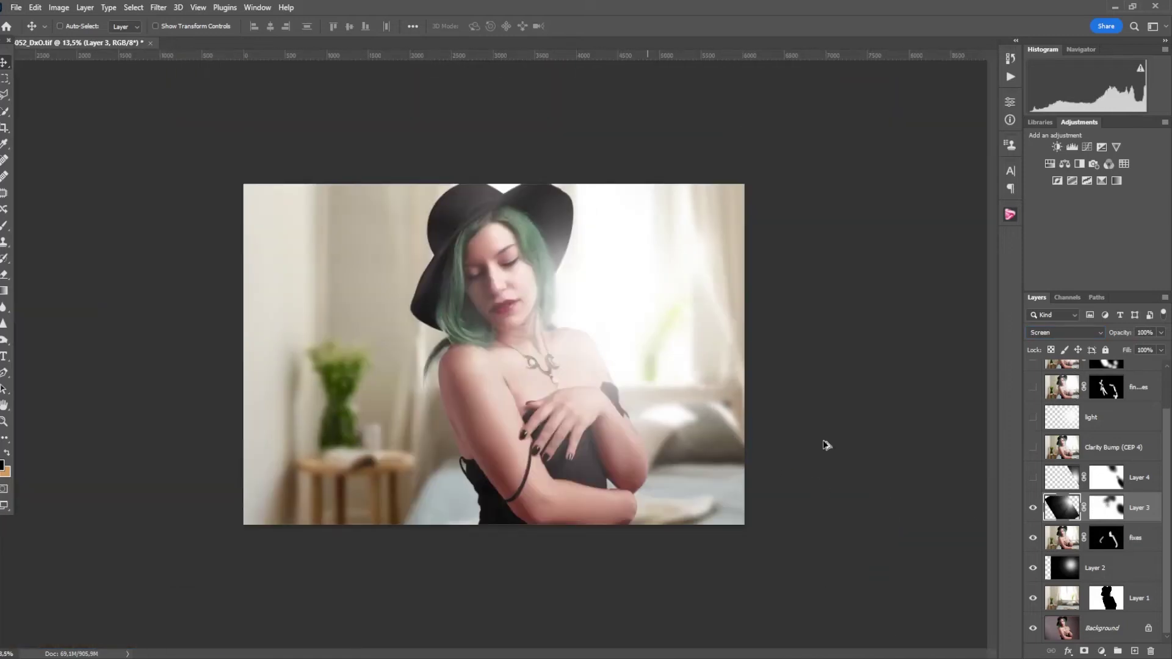
{"action": "left_click", "coordinate": [1033, 507]}
{"action": "left_click", "coordinate": [1065, 489]}
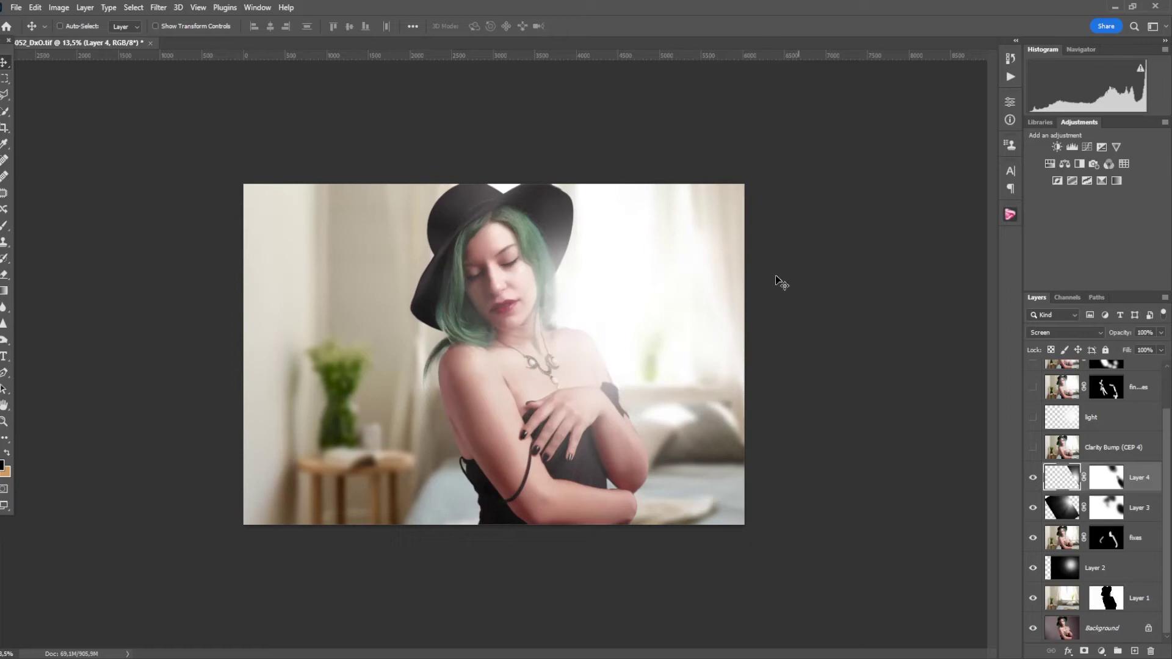
{"action": "scroll", "coordinate": [1109, 543], "scroll_direction": "up", "scroll_amount": 1}
{"action": "scroll", "coordinate": [1108, 543], "scroll_direction": "up", "scroll_amount": 1}
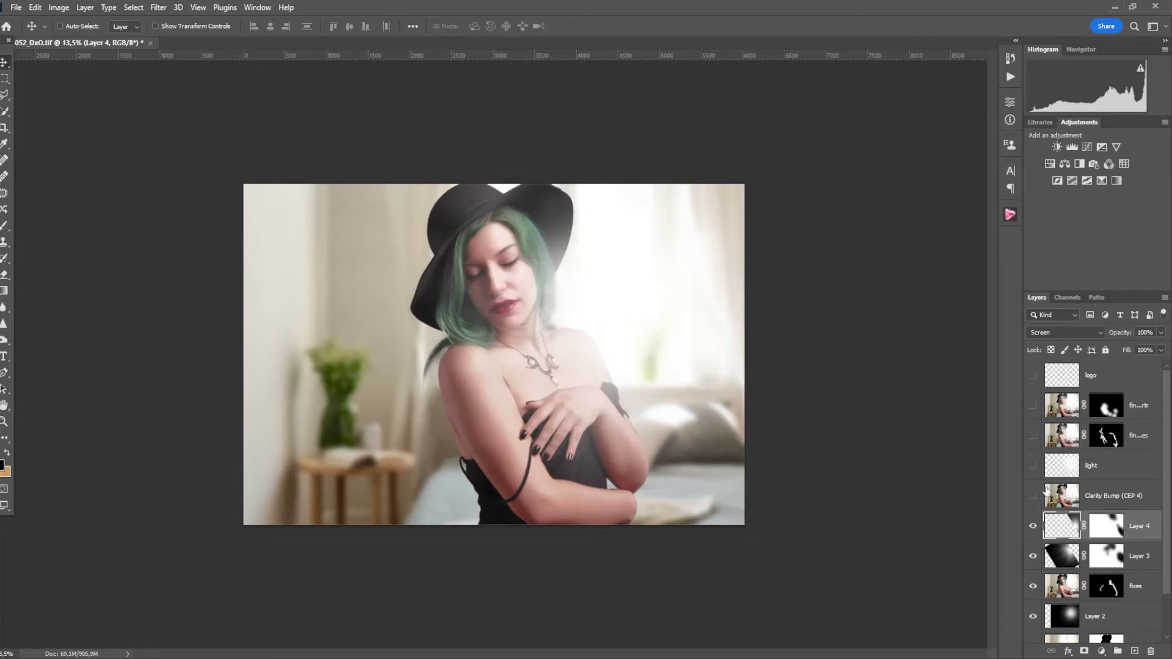
- Turn on the Clarity Bump (CEP 4) layer and the 66% Screen-blended light layer
{"action": "left_click", "coordinate": [1033, 497]}
{"action": "left_click", "coordinate": [1034, 497]}
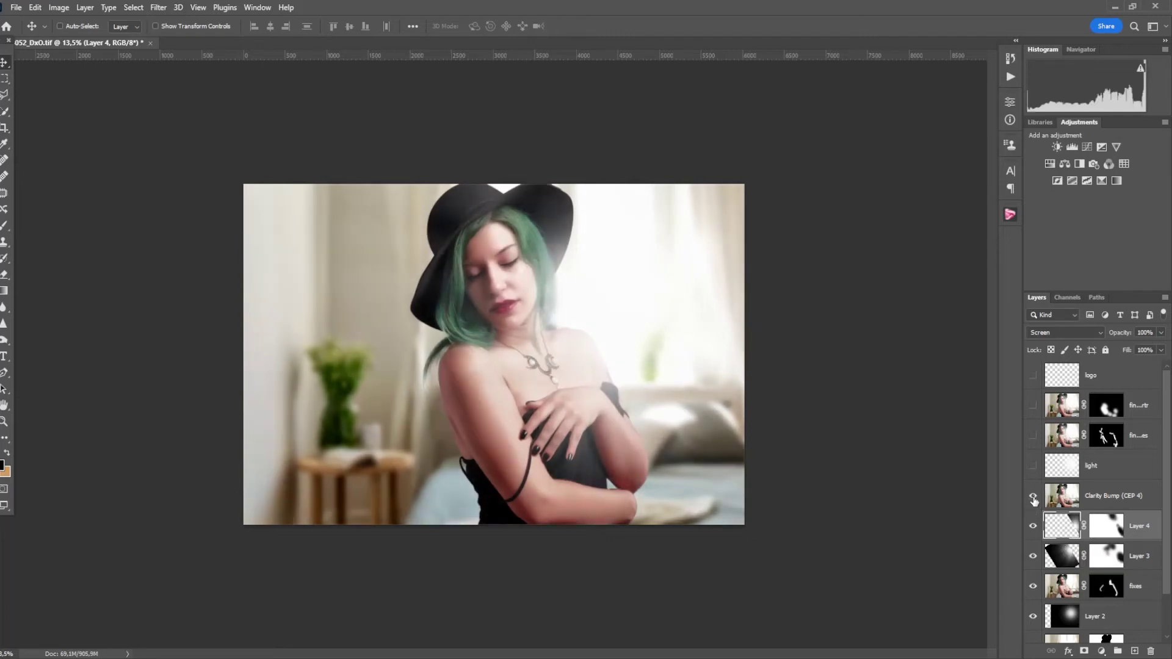
{"action": "left_click", "coordinate": [1061, 478]}
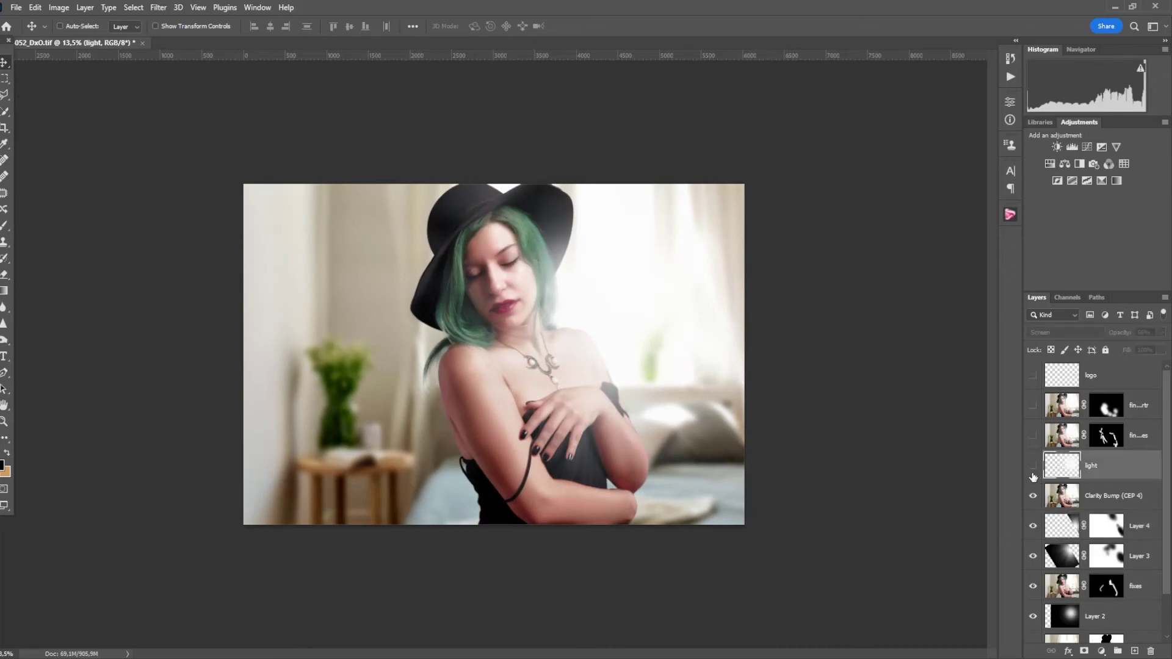
{"action": "left_click", "coordinate": [1031, 472]}
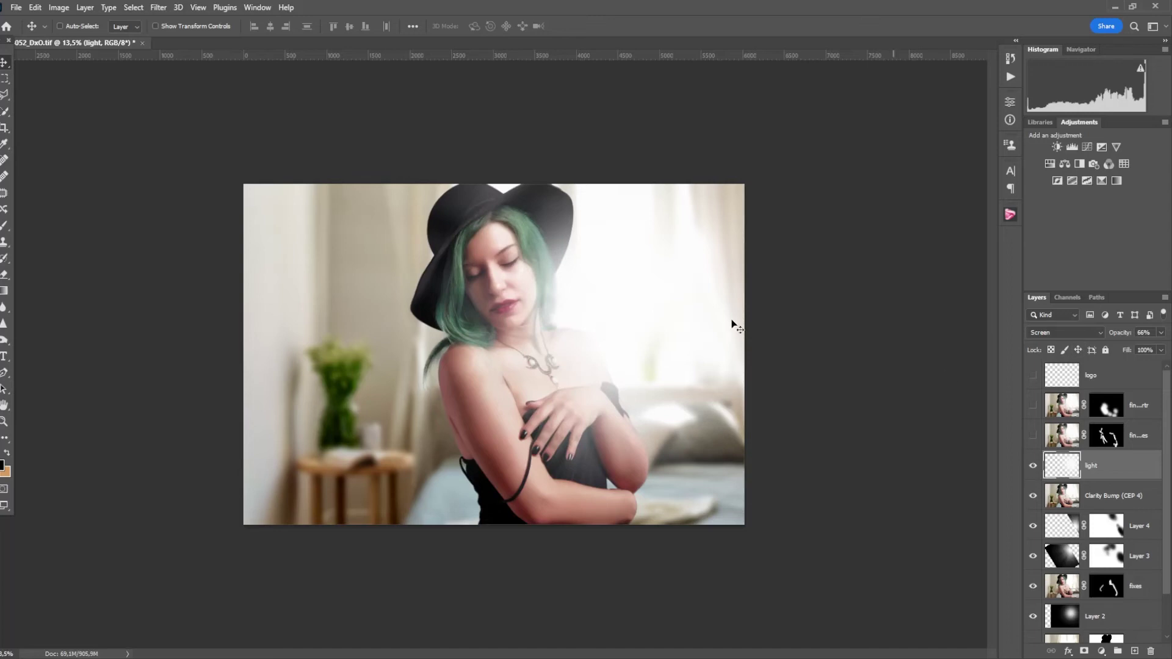
{"action": "left_click", "coordinate": [1033, 466]}
{"action": "left_click", "coordinate": [1062, 437]}
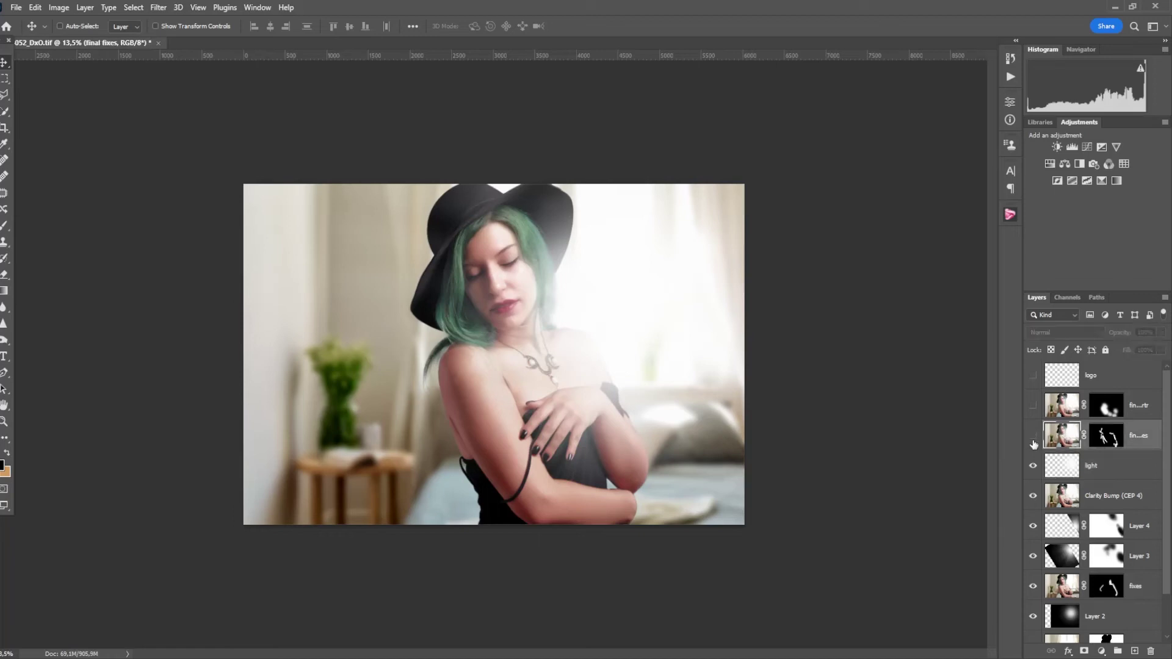
- Show the top final retouch layer, then preview the logo watermark and hide it again
{"action": "left_click", "coordinate": [1033, 408]}
{"action": "left_click", "coordinate": [1059, 410]}
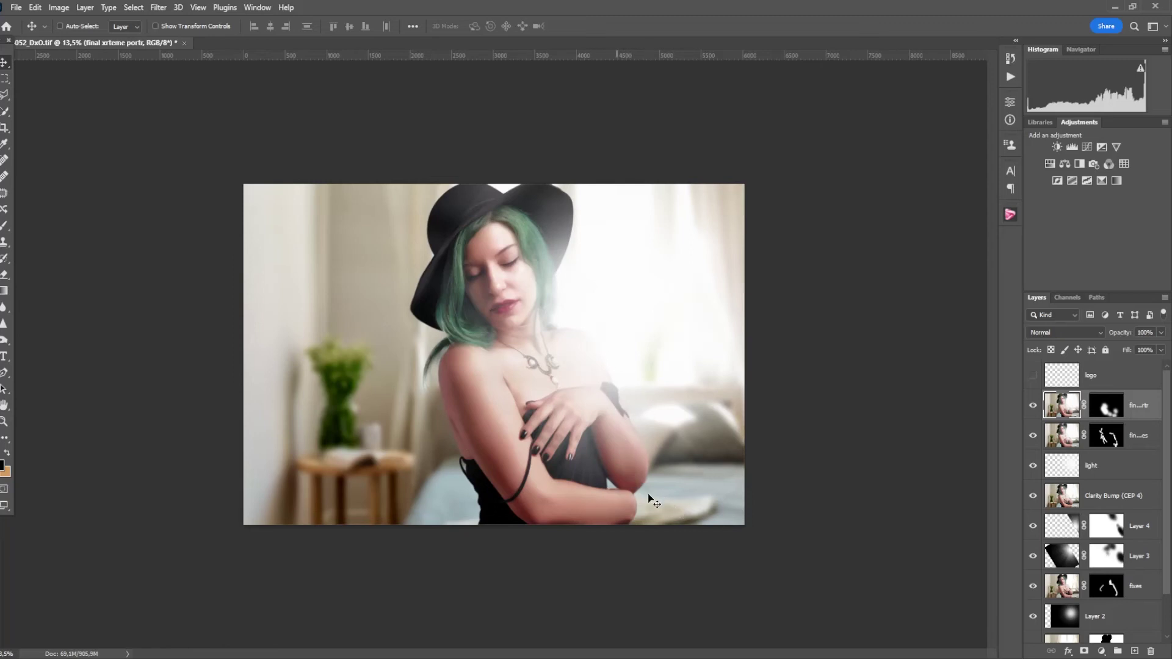
{"action": "left_click", "coordinate": [1032, 375]}
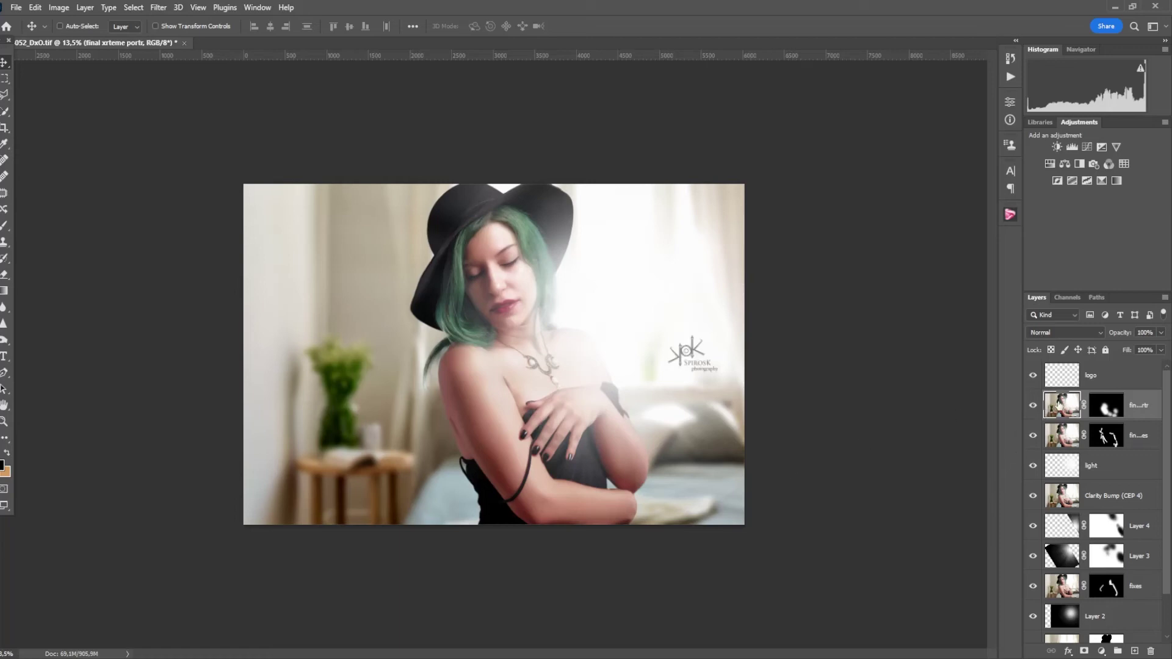
{"action": "left_click", "coordinate": [1033, 376]}
- Merge the visible layers into a new layer named RAW
{"action": "left_click", "coordinate": [1165, 297]}
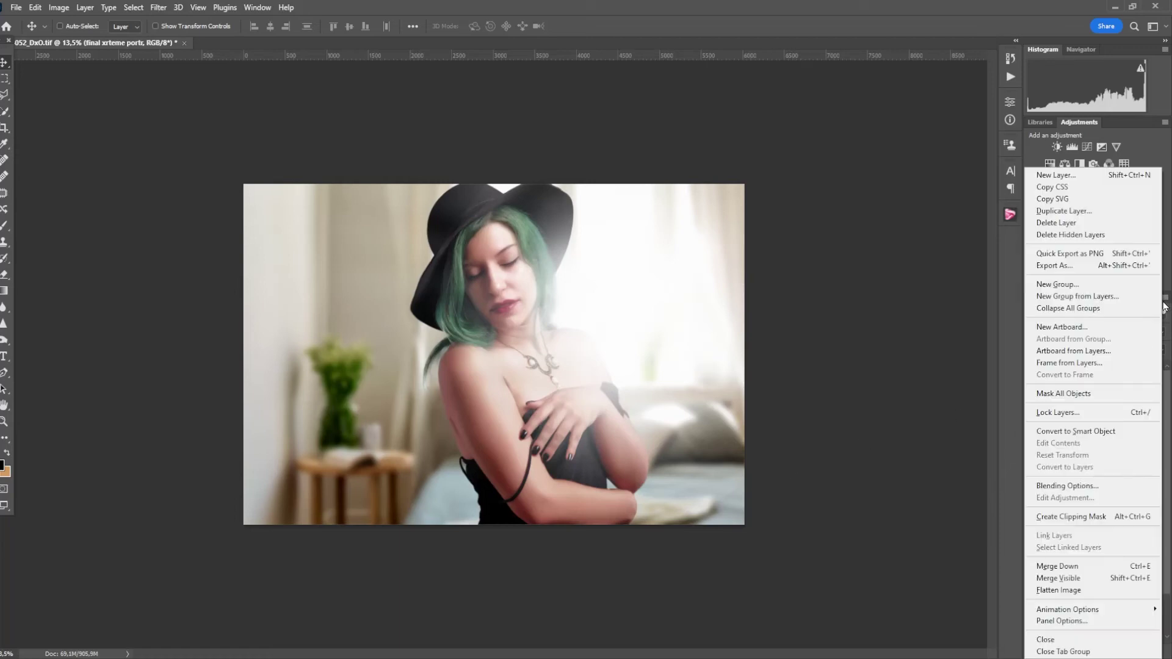
{"action": "left_click", "coordinate": [1074, 578], "text": "alt"}
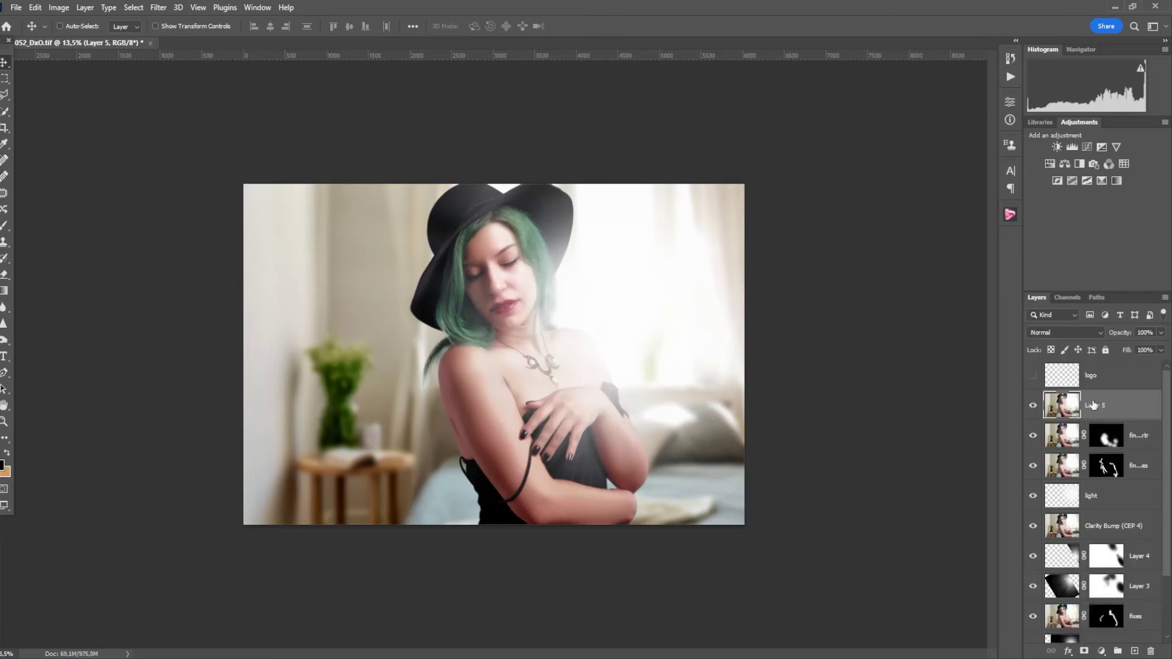
{"action": "double_click", "coordinate": [1093, 403]}
{"action": "type", "text": "RAW"}
{"action": "key", "text": "Return"}
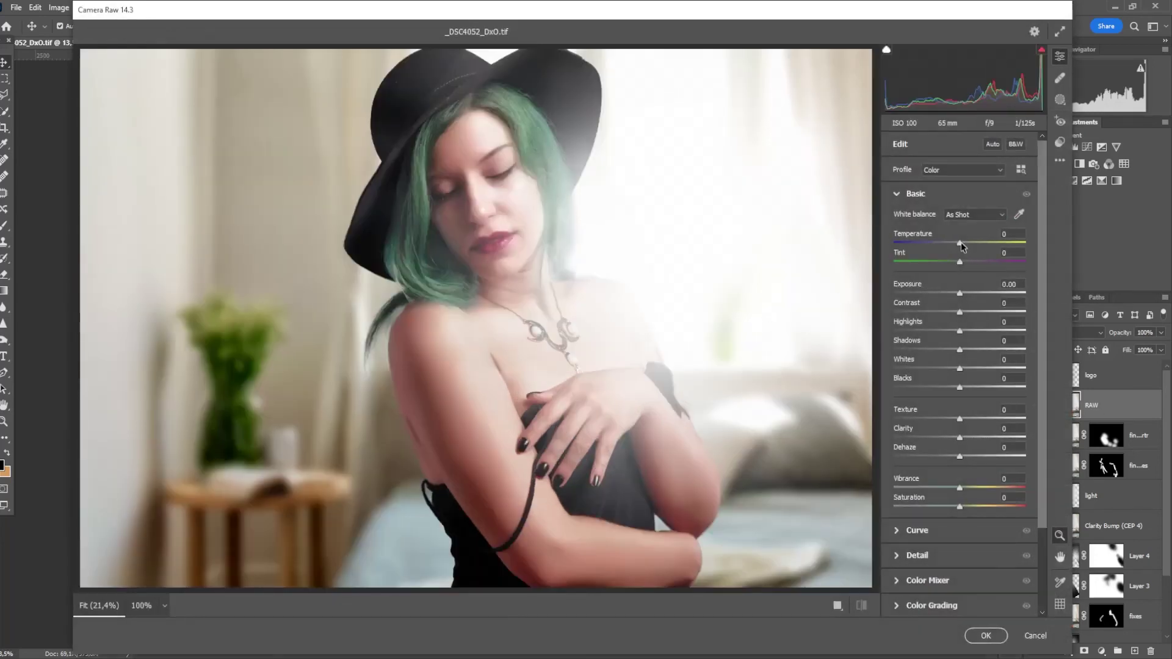
- Warm the RAW layer with Camera Raw Temperature +15 and set it to 60% opacity
{"action": "left_click_drag", "start_coordinate": [961, 242], "coordinate": [971, 243]}
{"action": "left_click", "coordinate": [984, 634]}
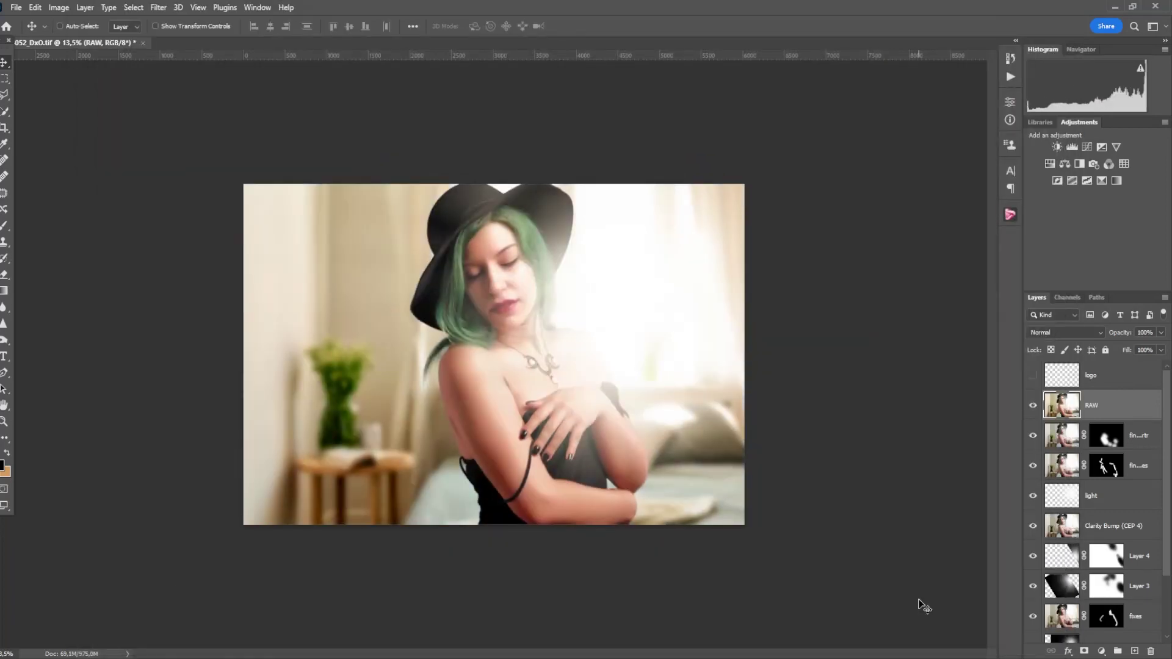
{"action": "key", "text": "6"}
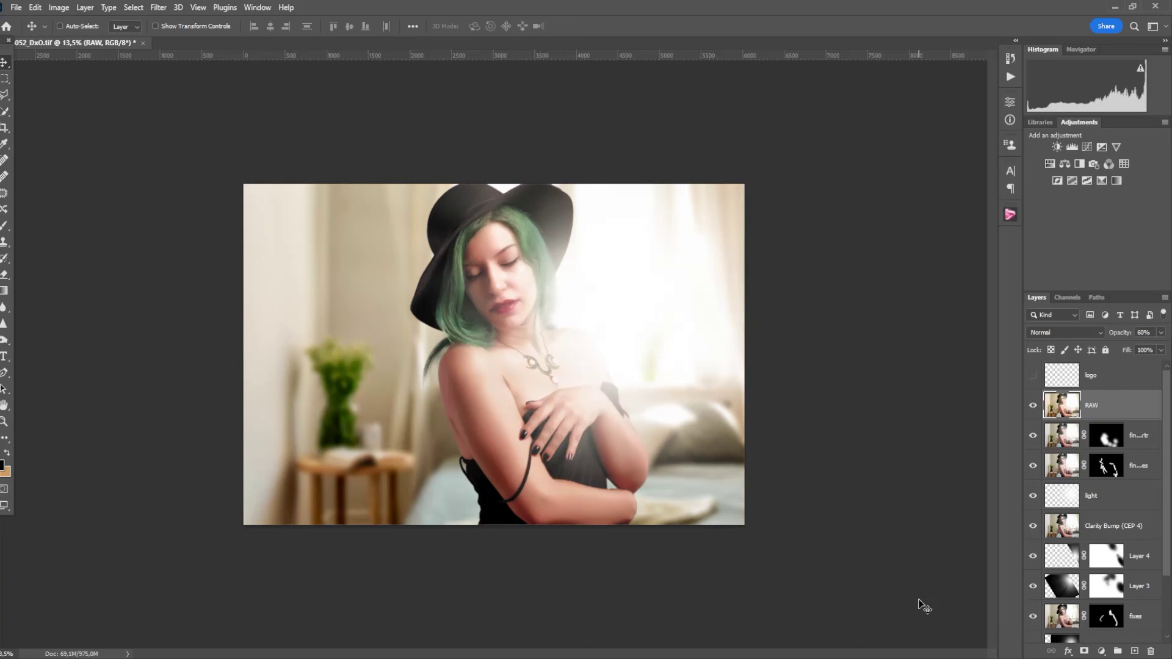